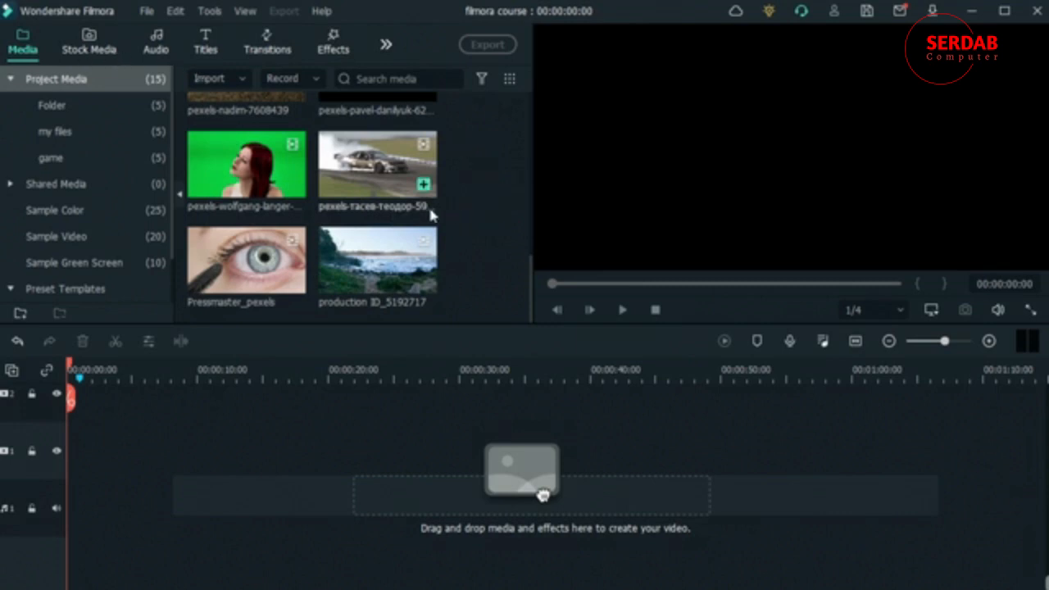
Step: Examine the properties of the drifting car clip in the project media, including its resolution and frame rate
scroll(453, 226, "down", 3)
scroll(461, 233, "down", 3)
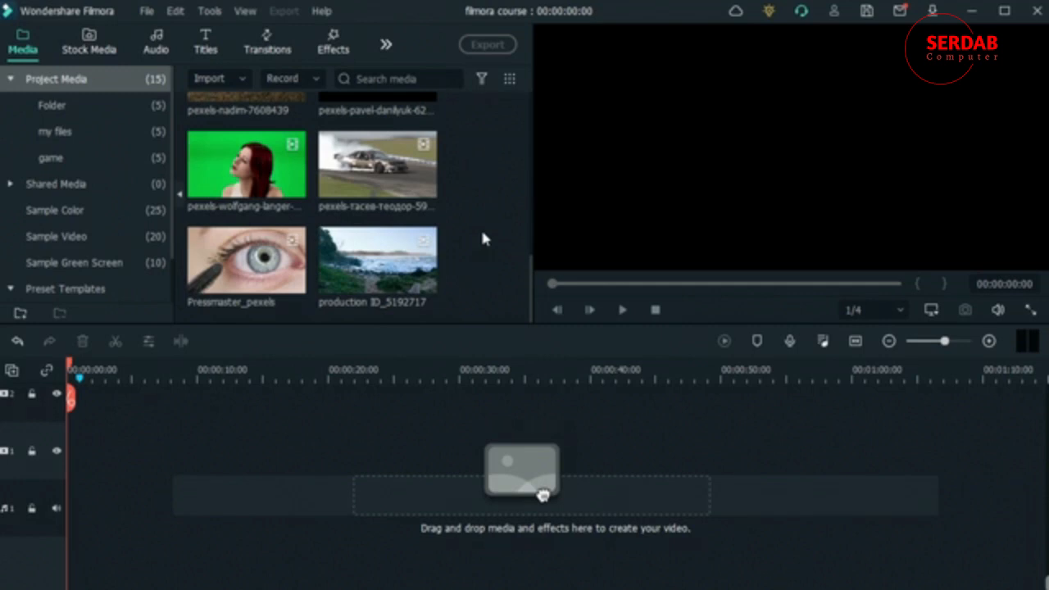
scroll(482, 238, "up", 2)
right_click(367, 269)
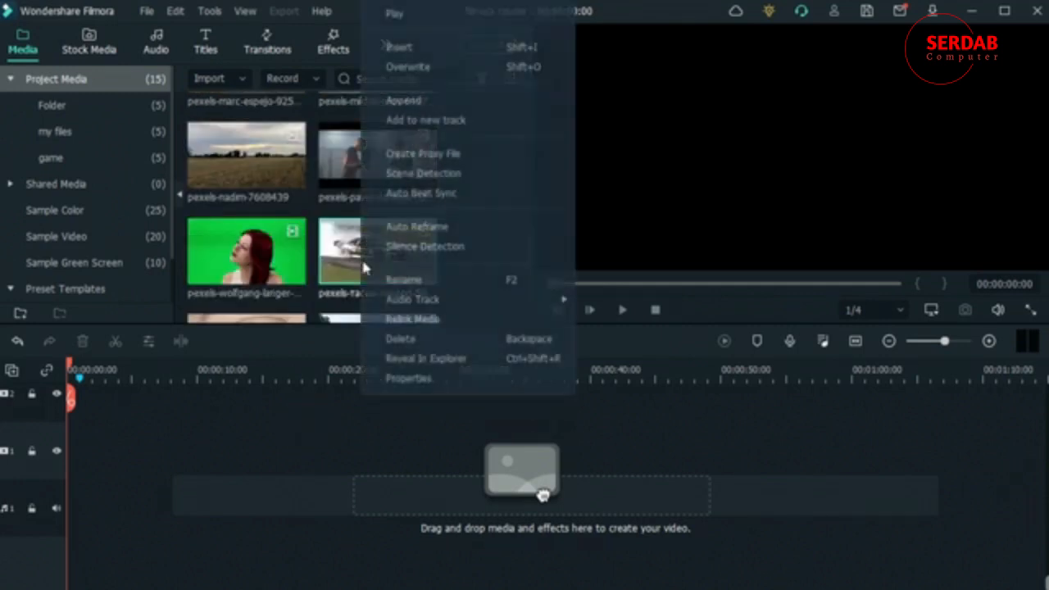
left_click(409, 378)
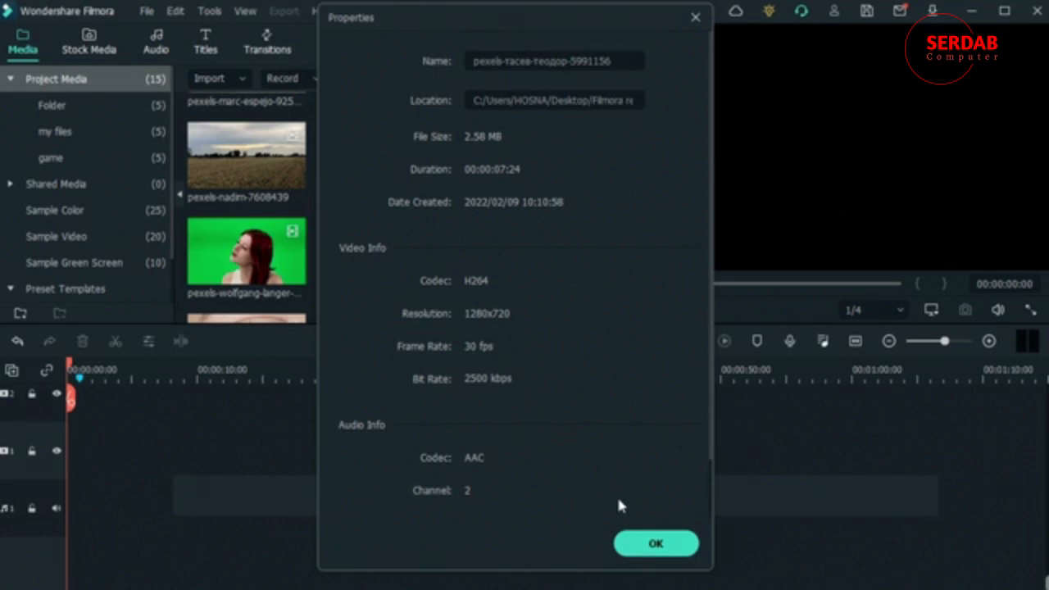
left_click(656, 543)
Step: Search the Pixabay stock videos for "actions"
left_click(83, 45)
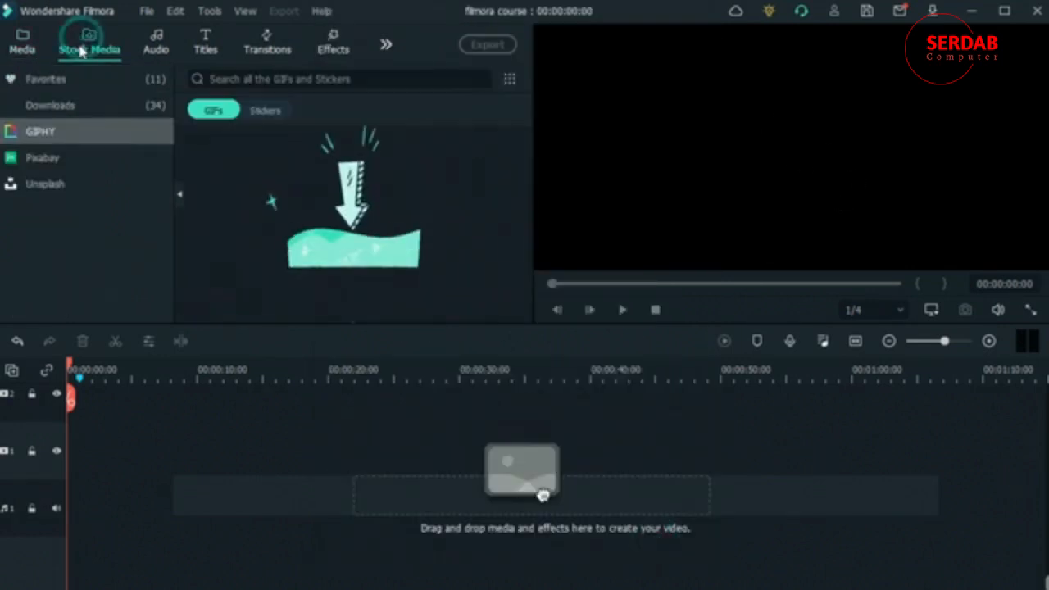
left_click(73, 156)
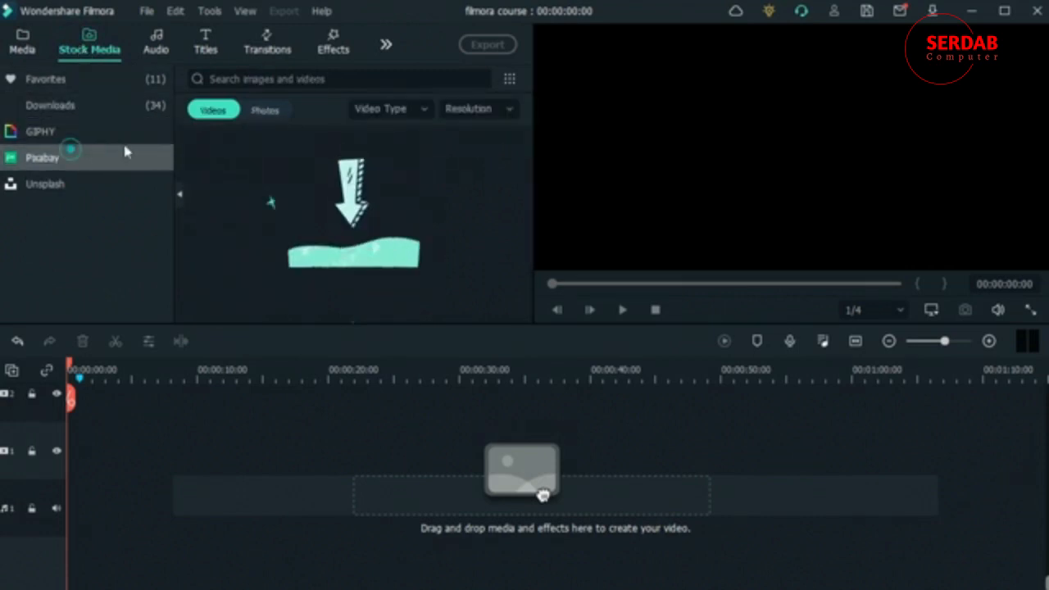
left_click(317, 78)
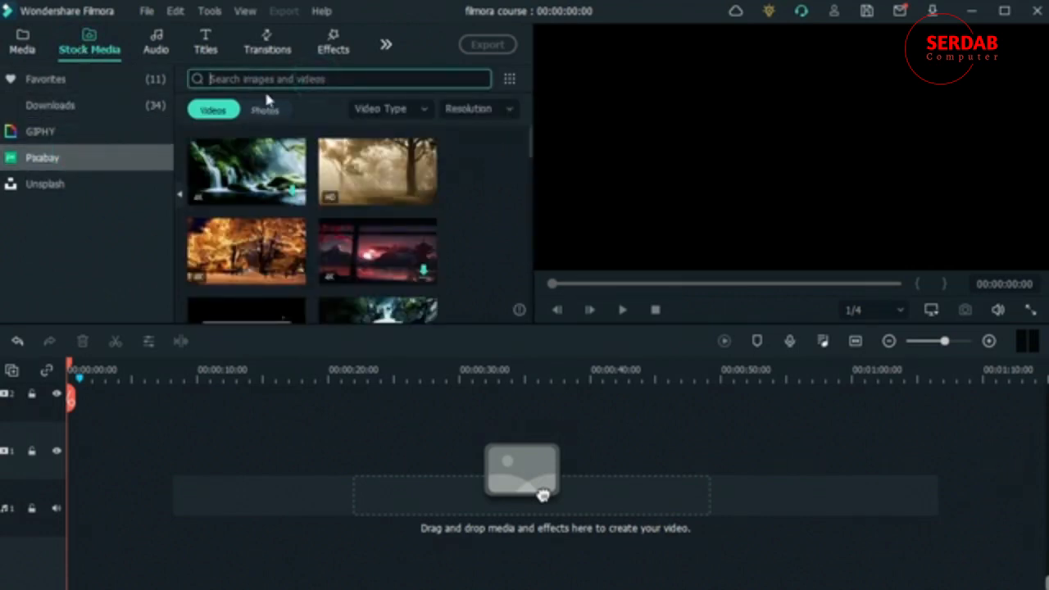
type("actions")
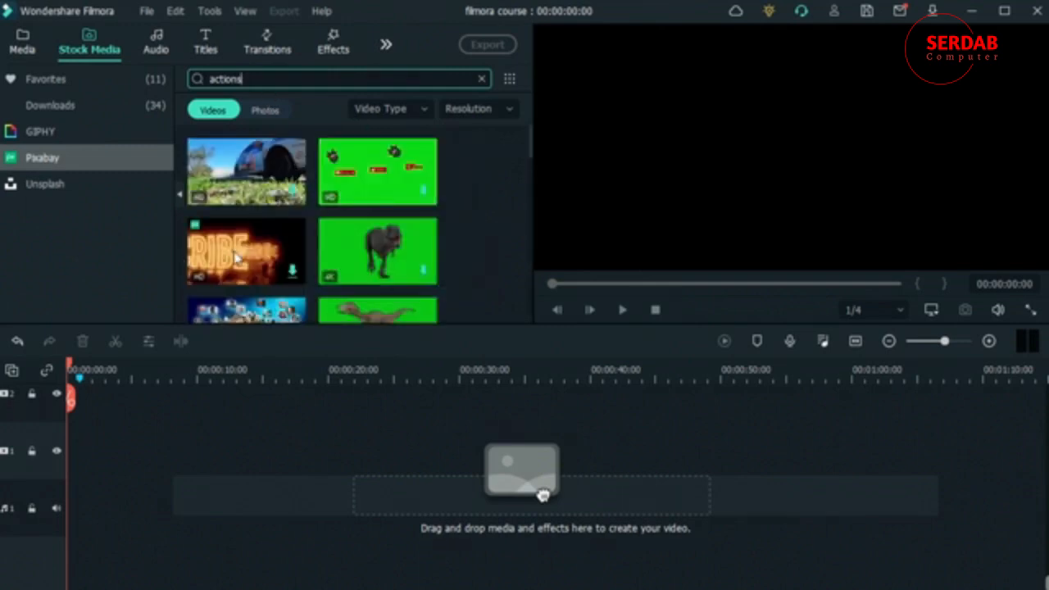
Step: Browse the found stock videos and download the Large 4096x2160 version of the "car racing, motor sport" clip
scroll(240, 258, "down", 3)
scroll(256, 235, "down", 3)
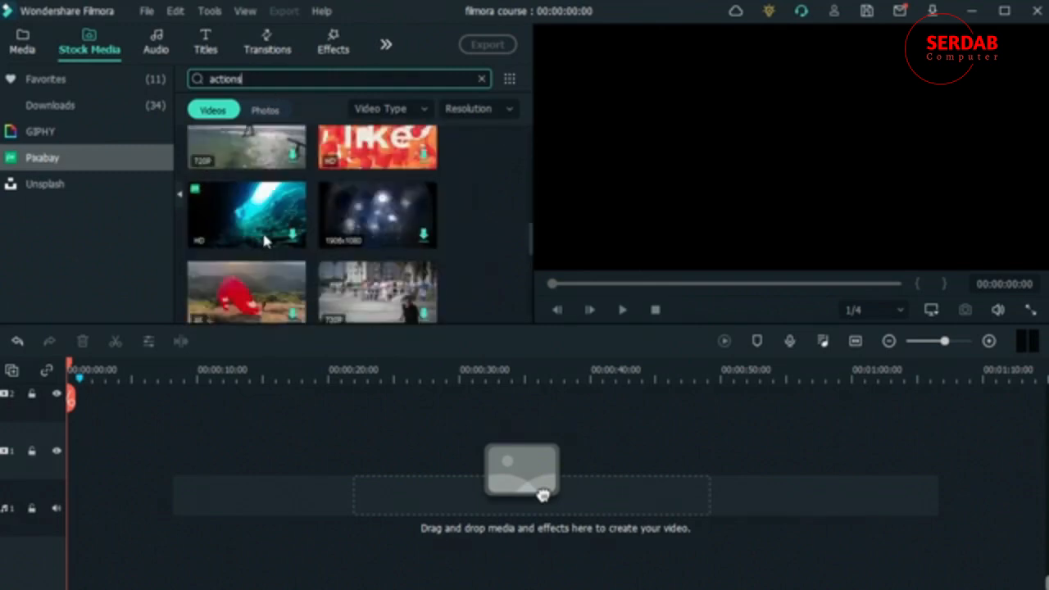
scroll(261, 229, "down", 3)
mouse_move(291, 205)
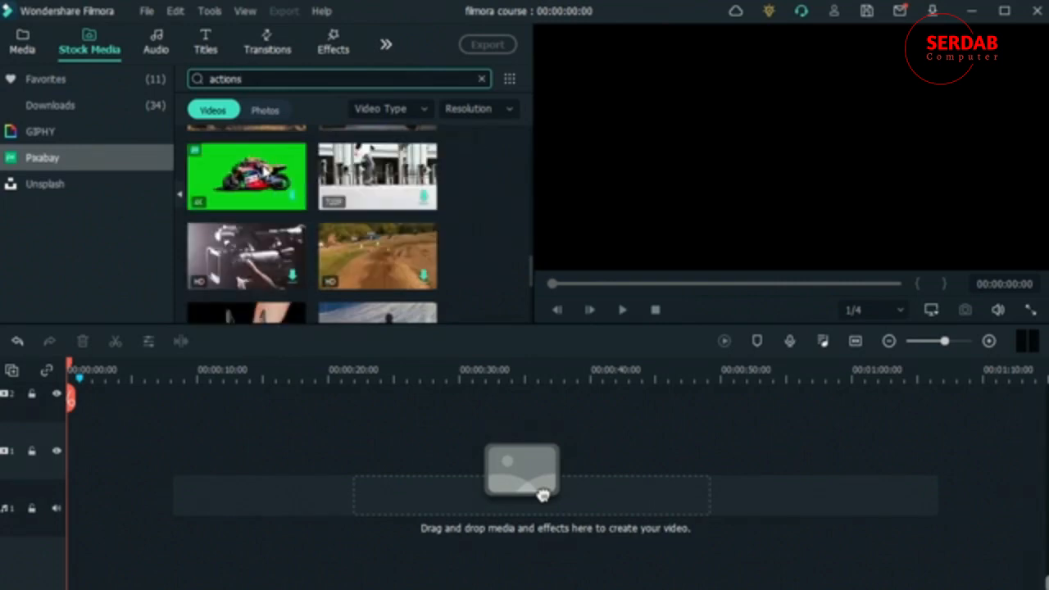
scroll(266, 200, "down", 3)
scroll(463, 237, "up", 10)
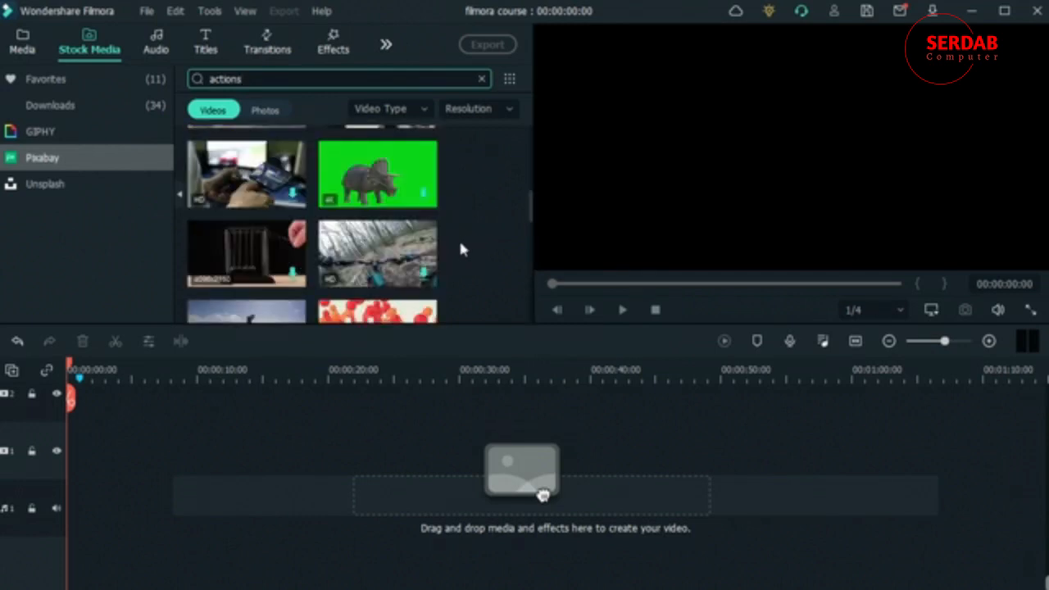
scroll(456, 238, "up", 3)
mouse_move(292, 322)
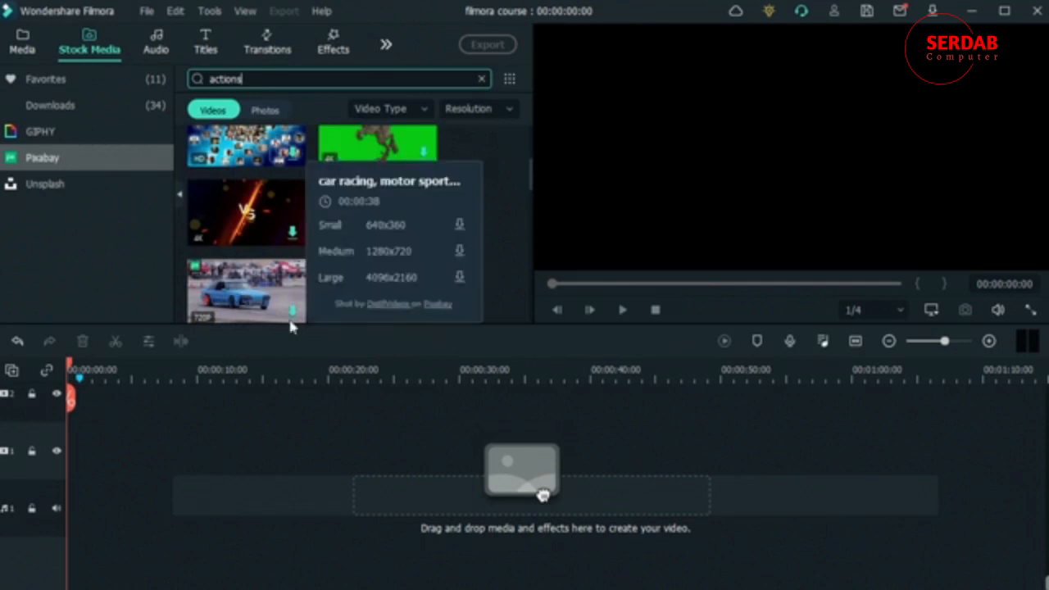
left_click(460, 281)
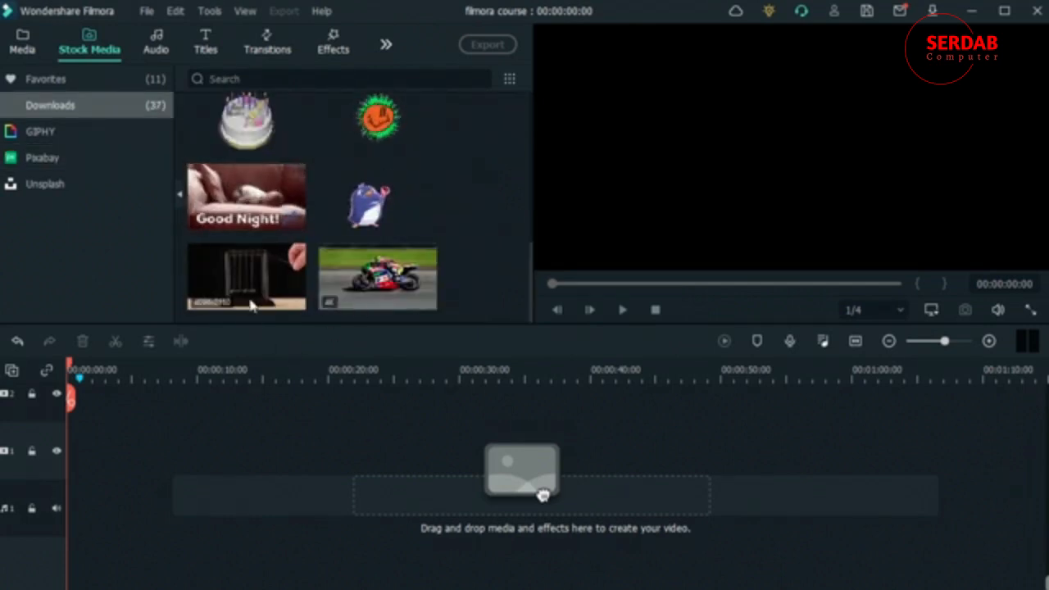
Step: Examine the resolution and frame rate of the downloaded Newton's cradle and motorcycle race clips
right_click(246, 277)
left_click(296, 339)
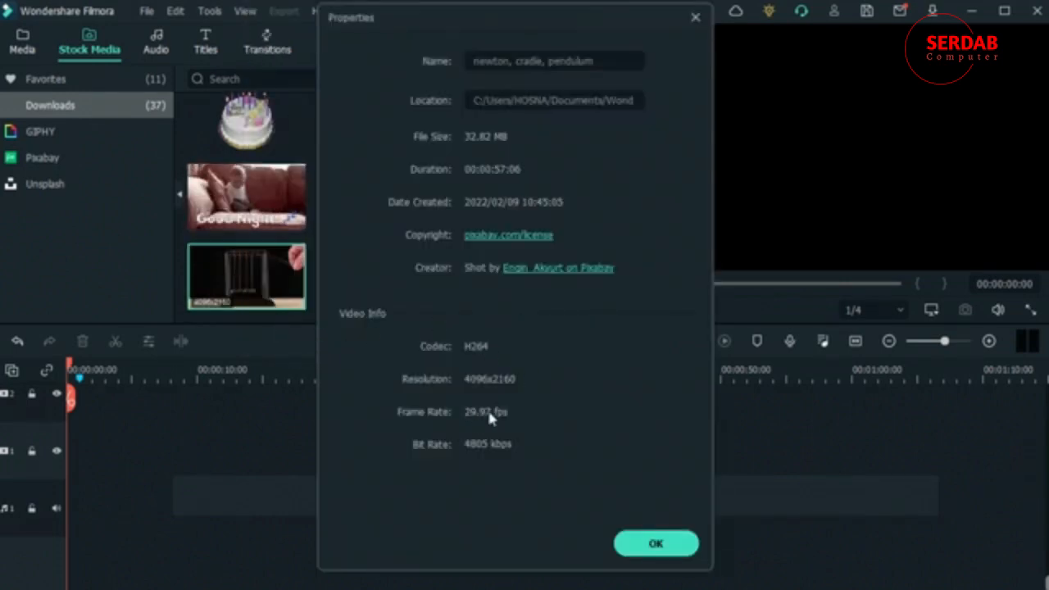
left_click(677, 541)
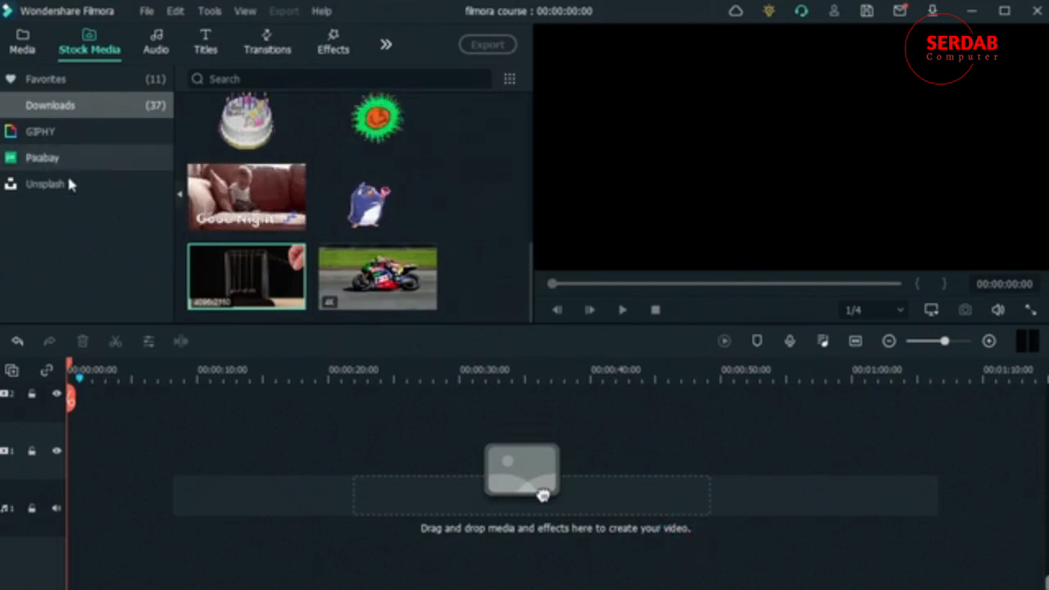
right_click(356, 282)
left_click(473, 340)
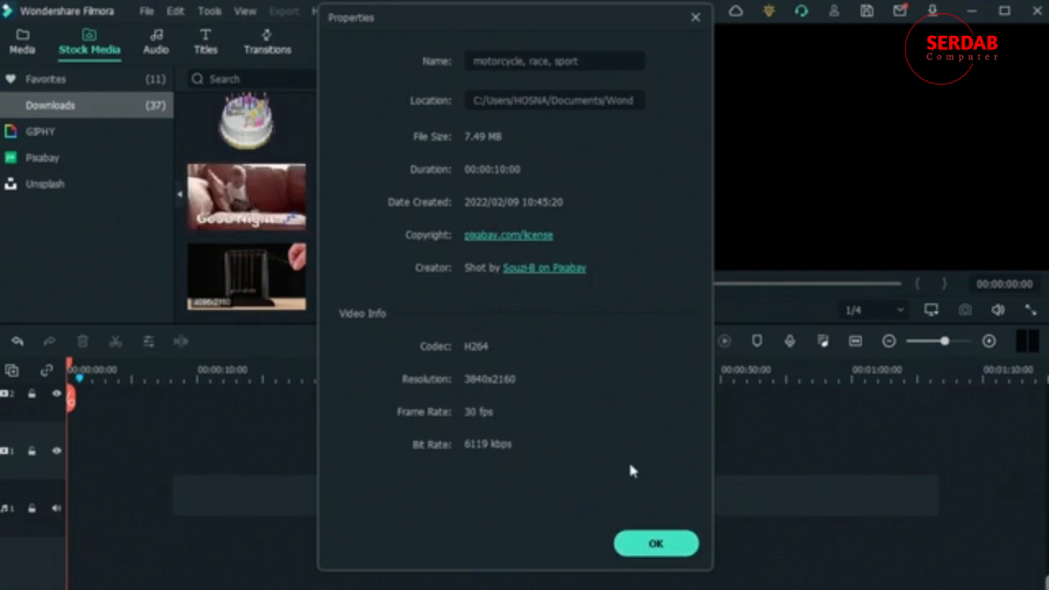
left_click(683, 545)
Step: Examine the properties of the cottonbro production clip in the project media's Folder, especially its frame rate
left_click(22, 42)
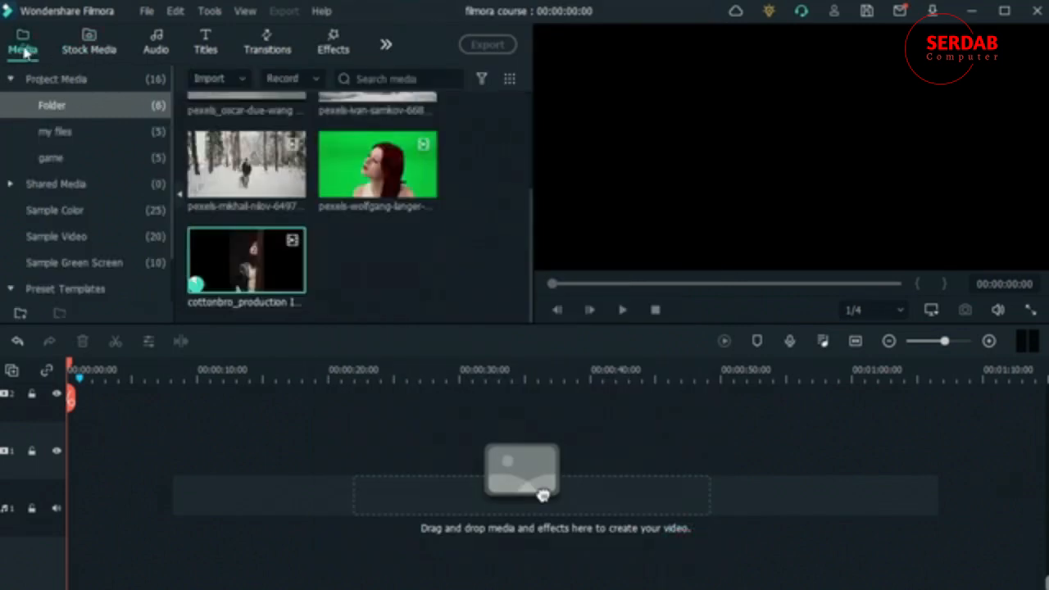
right_click(259, 282)
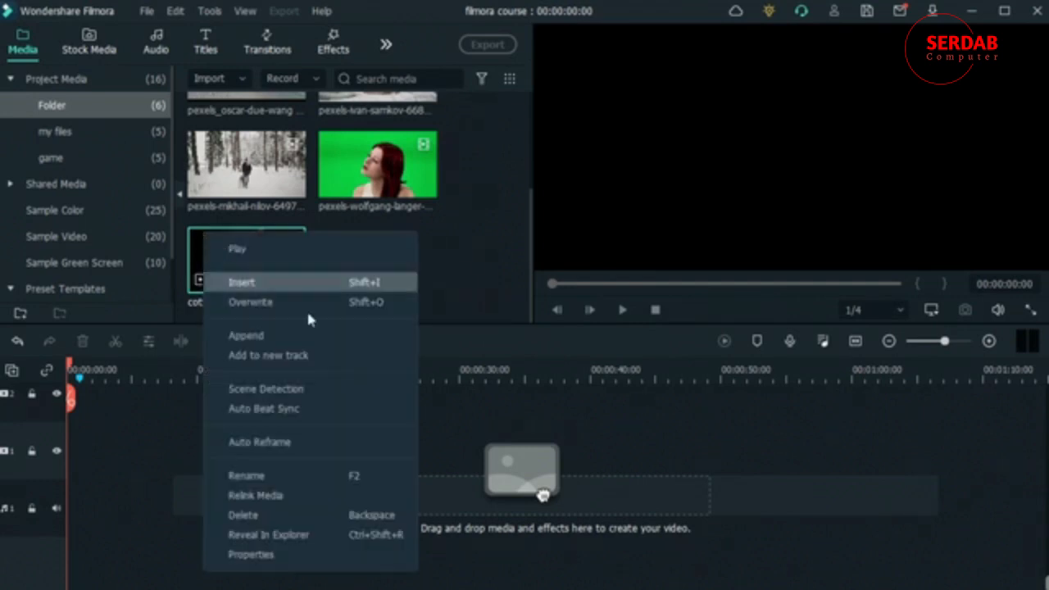
left_click(352, 556)
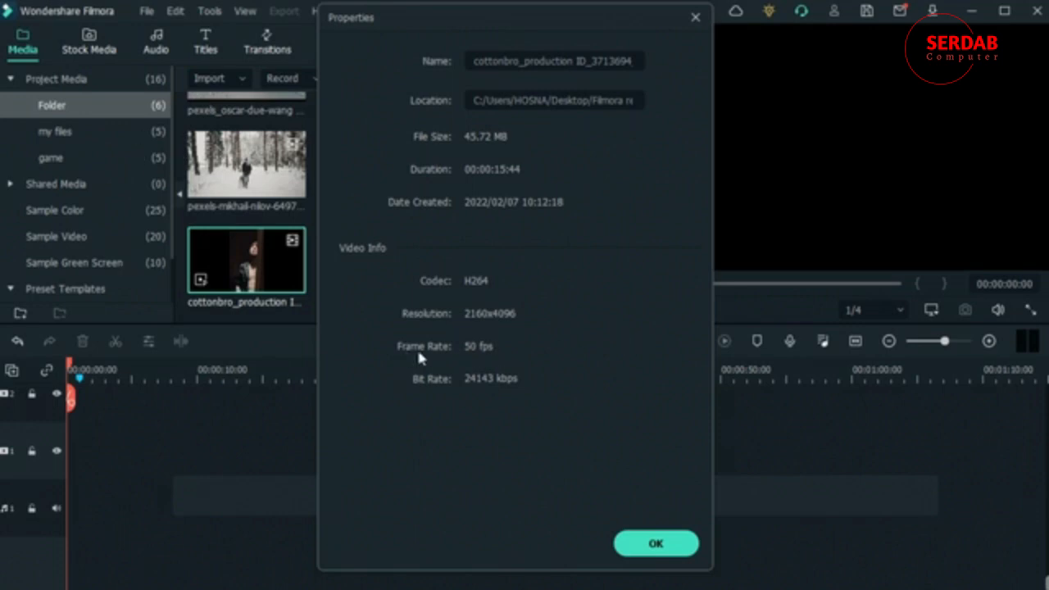
left_click(638, 543)
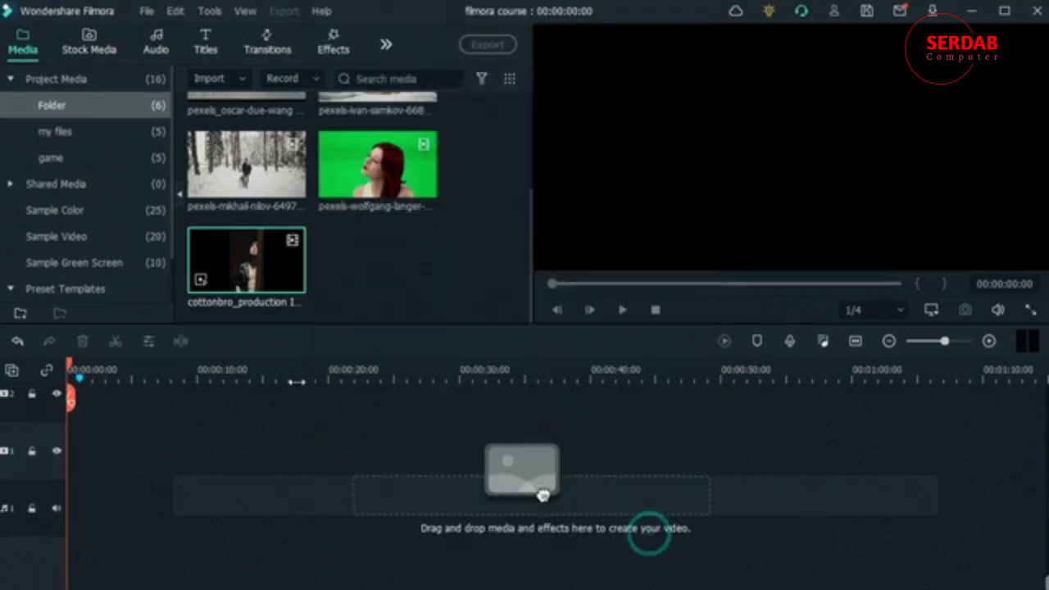
Step: Place the drifting car clip from my files at the start of video track 1, keeping the 1920 x 1080 25fps project settings
scroll(485, 237, "up", 3)
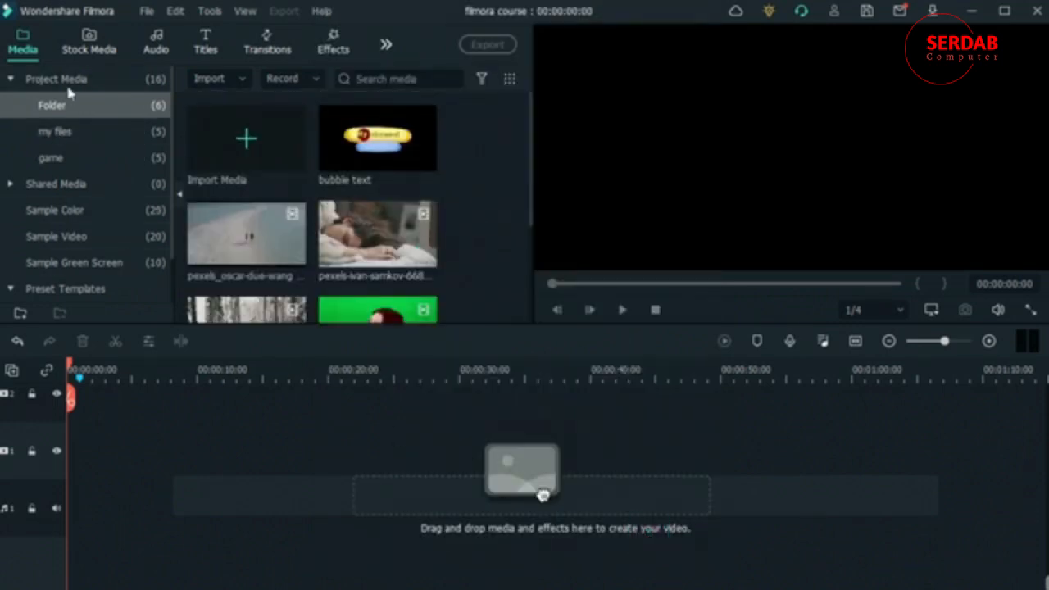
left_click(112, 130)
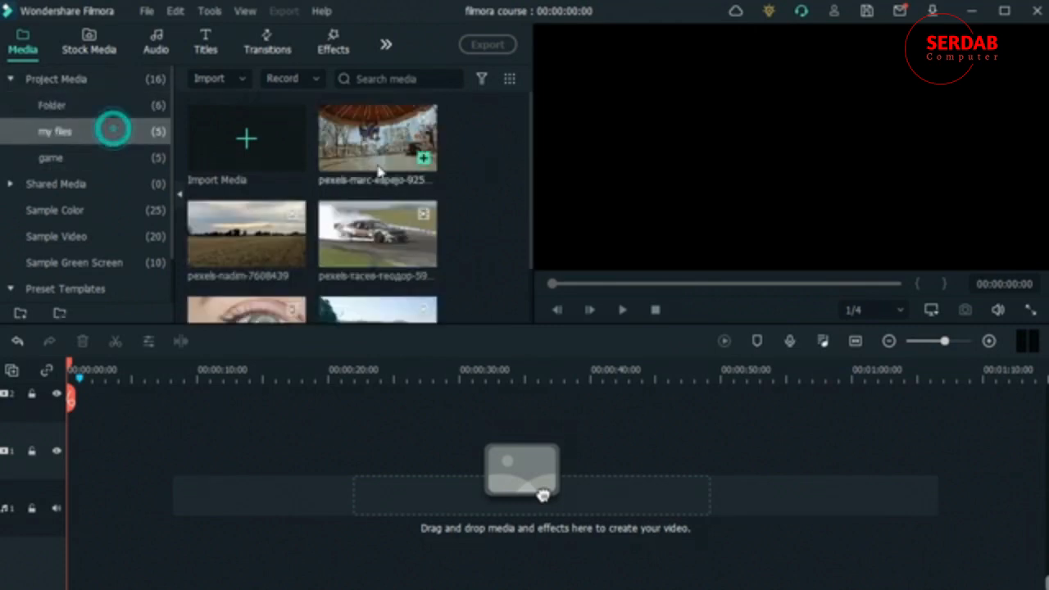
scroll(402, 181, "down", 2)
left_click_drag(366, 172, 71, 474)
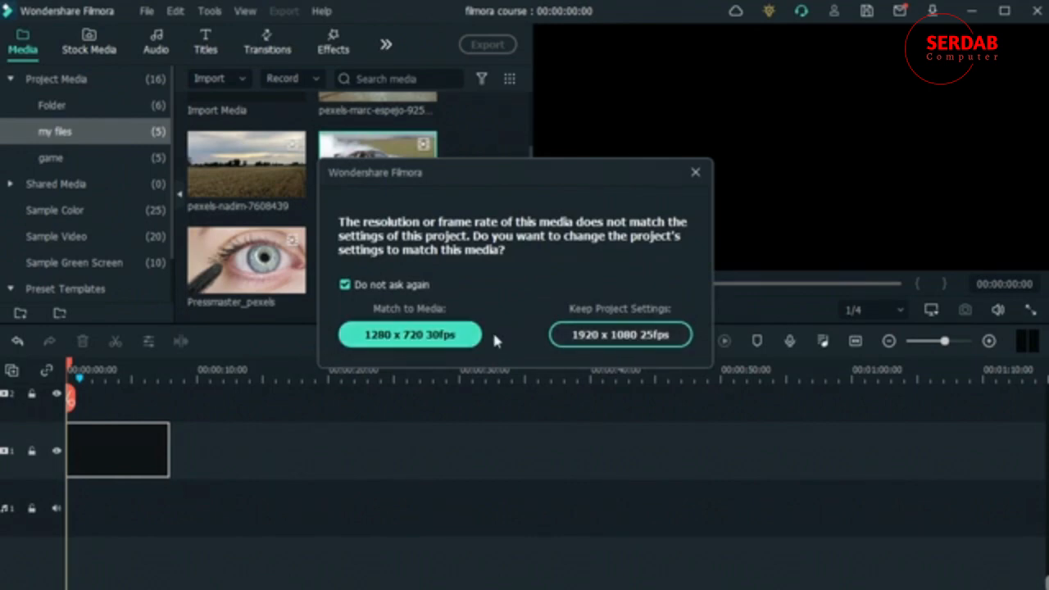
left_click(644, 343)
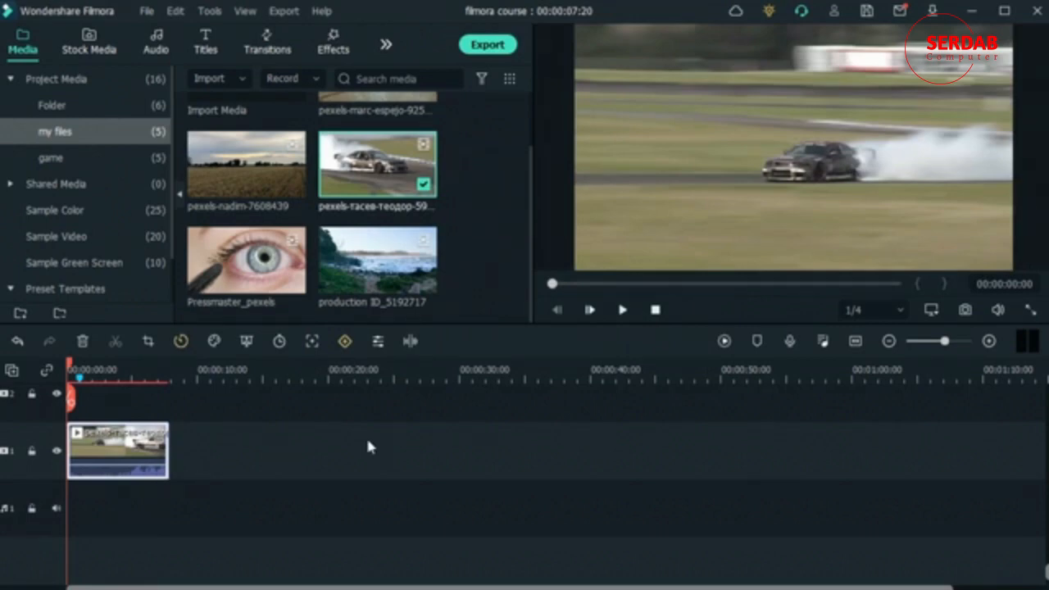
Step: Choose 1/4 as the preview playback quality and mute the audio of the car clip on the timeline
left_click(897, 309)
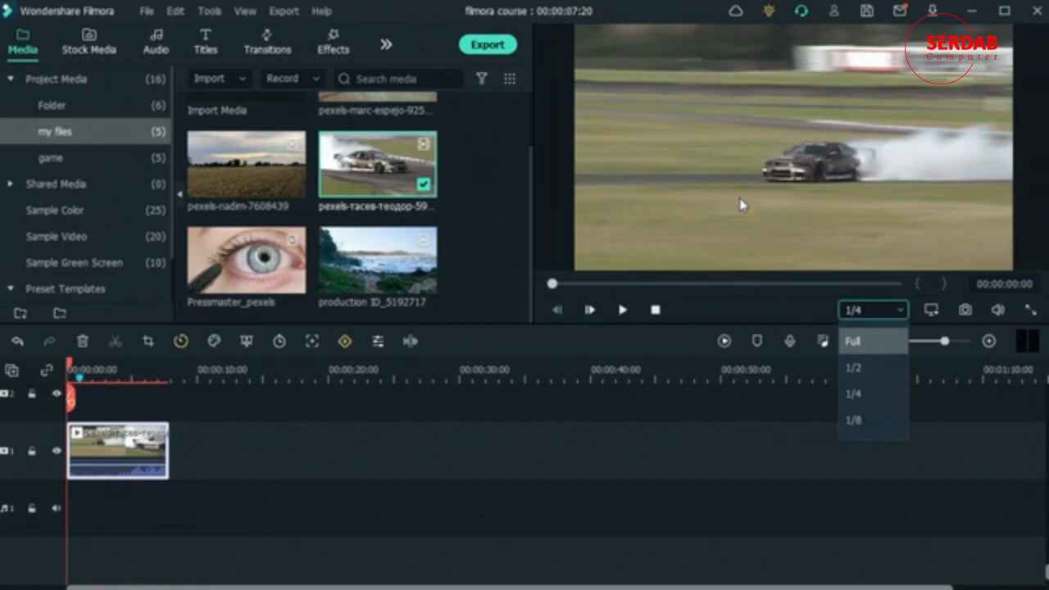
left_click(855, 395)
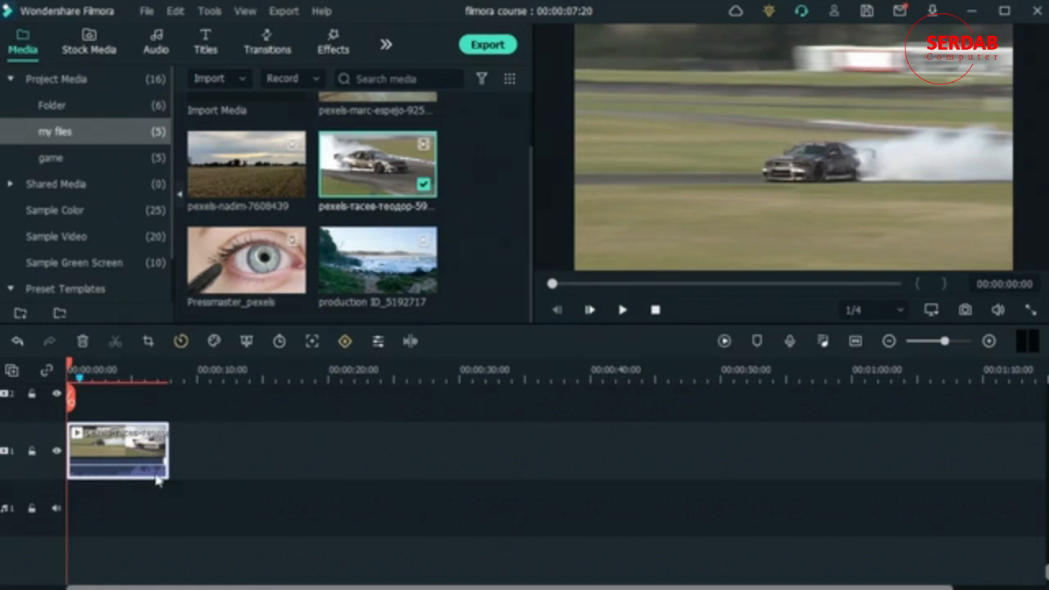
right_click(151, 450)
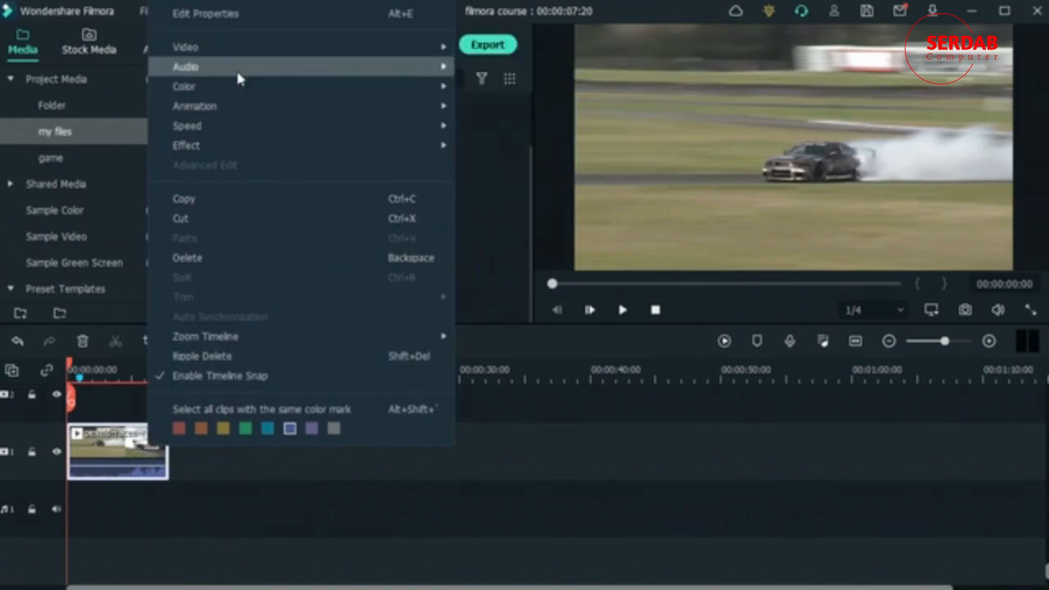
mouse_move(237, 71)
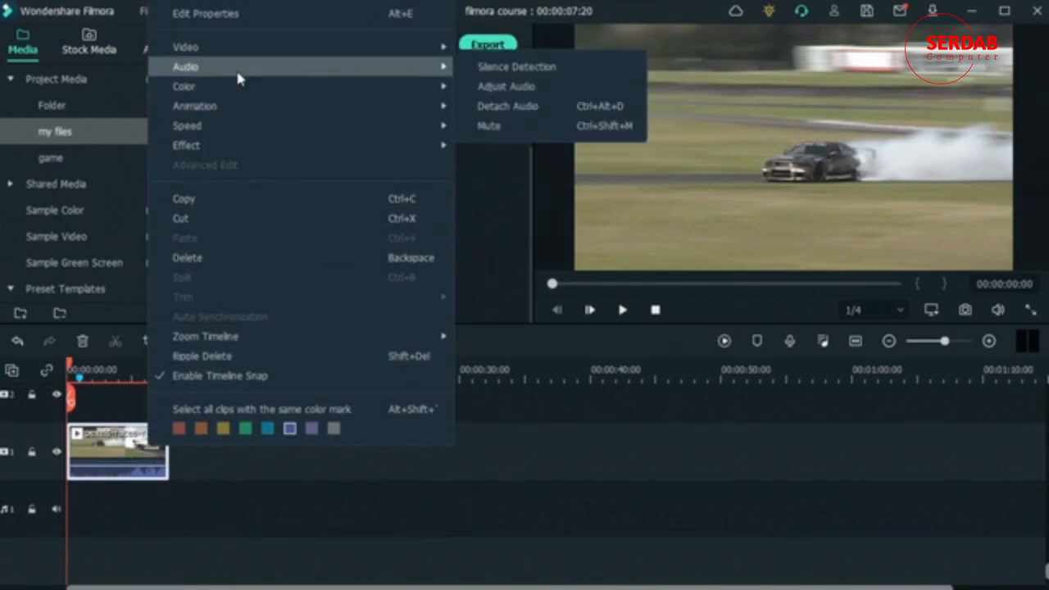
left_click(607, 138)
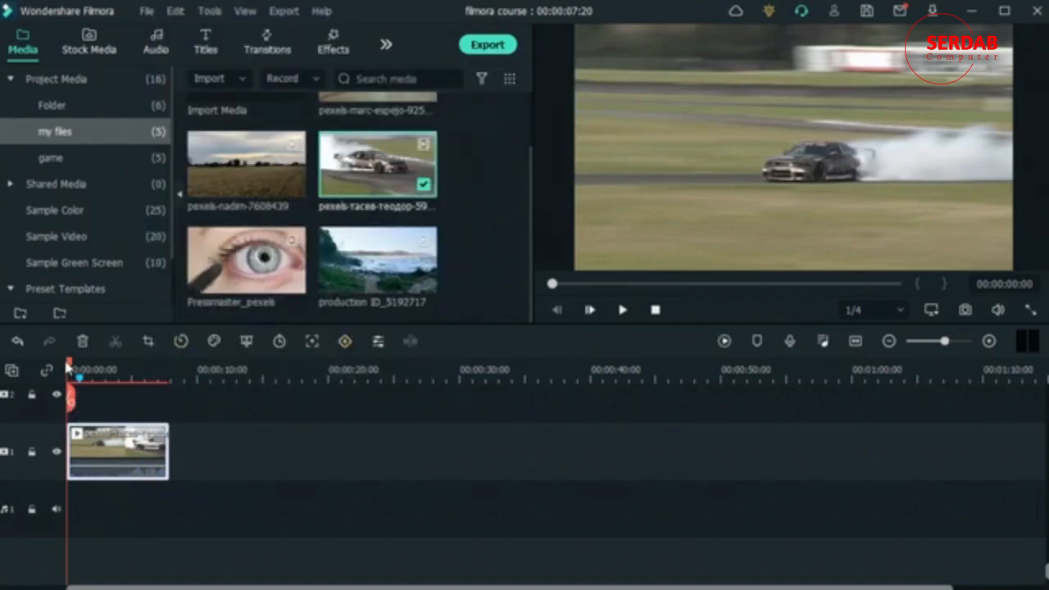
left_click_drag(70, 363, 82, 416)
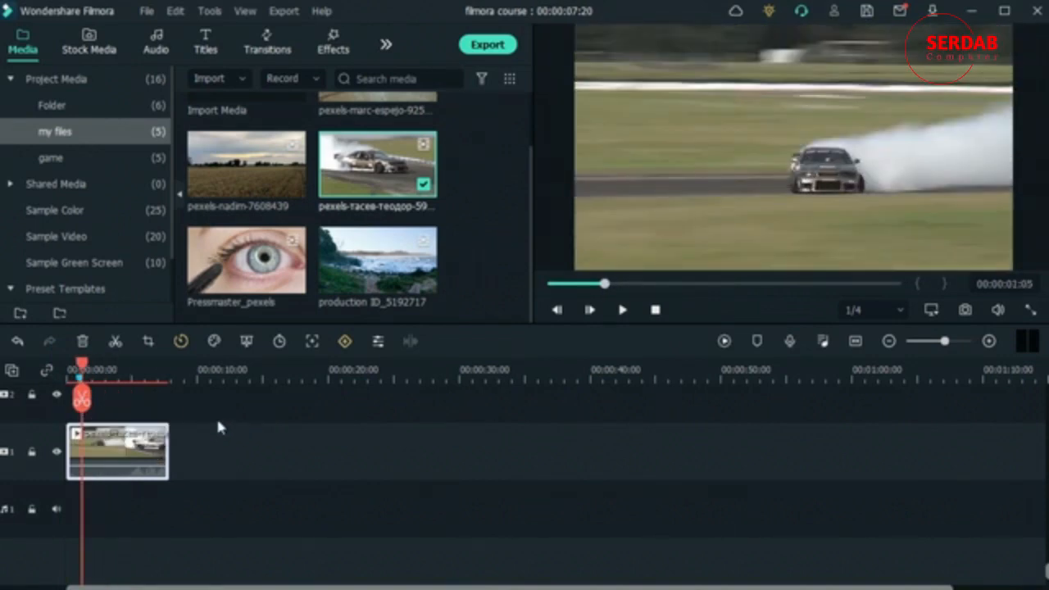
right_click(121, 443)
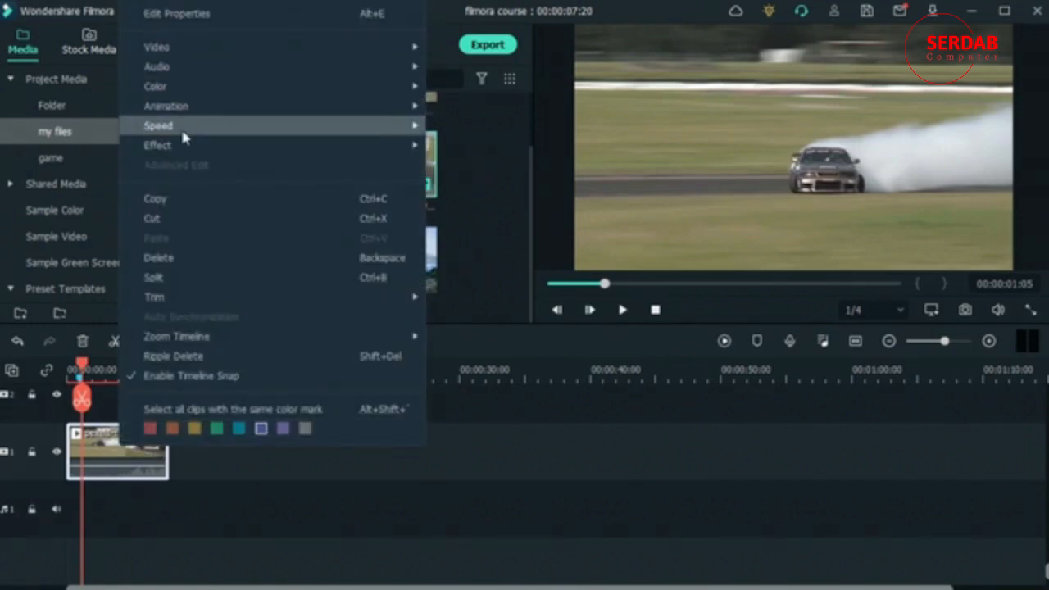
mouse_move(181, 129)
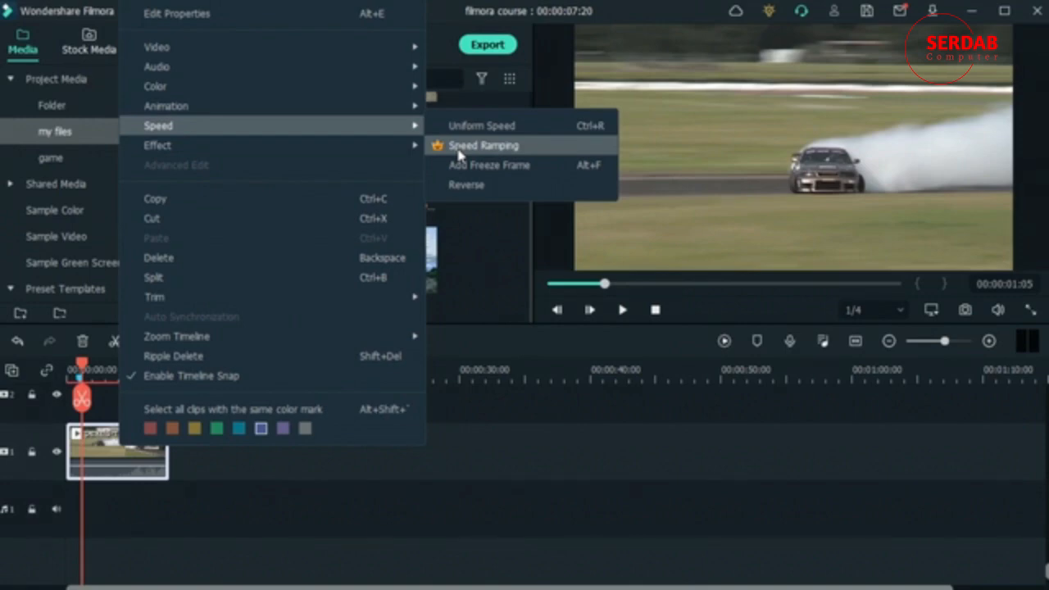
left_click(548, 475)
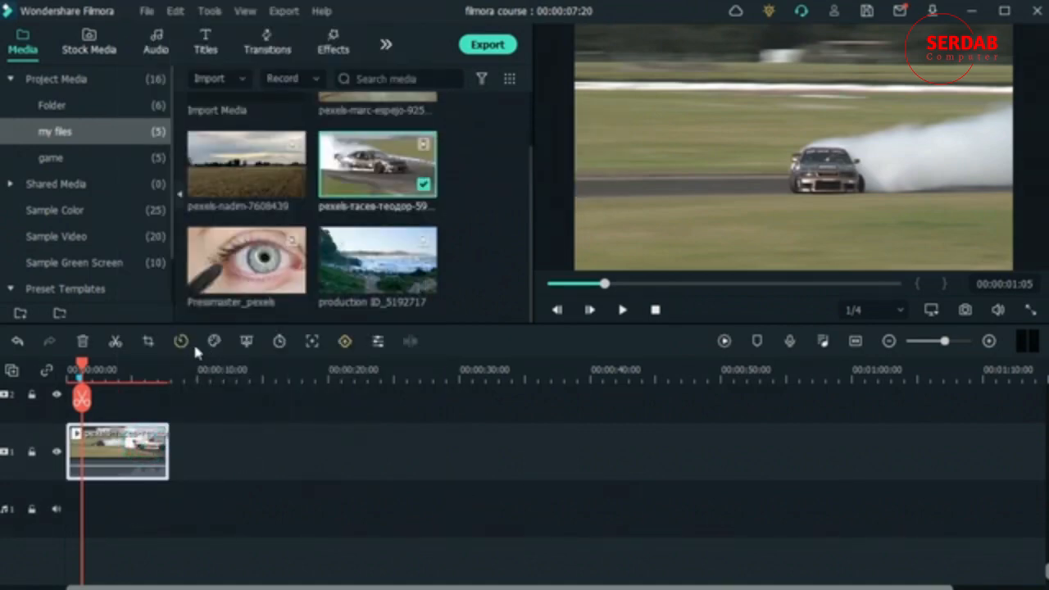
Step: Try a uniform speed of 0.48 on the car clip, preview the slow motion, and reset the speed
left_click(181, 341)
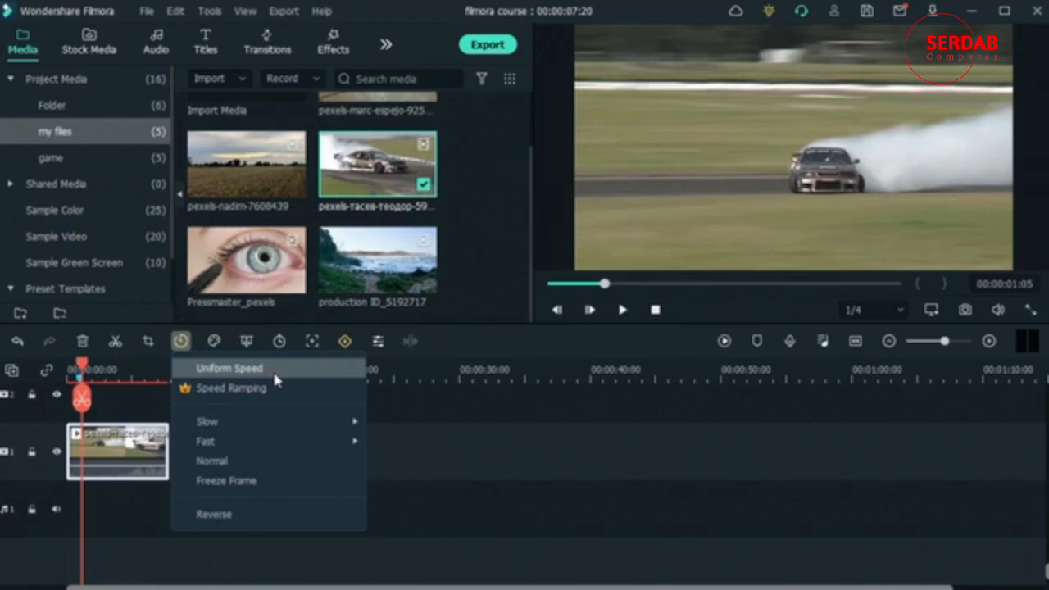
left_click(275, 373)
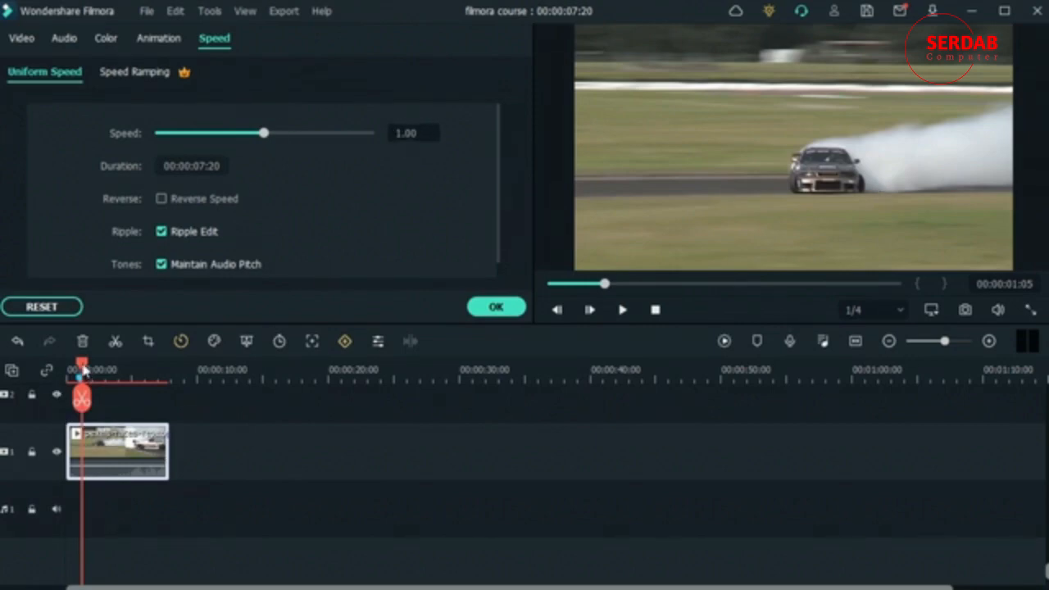
left_click_drag(85, 371, 152, 397)
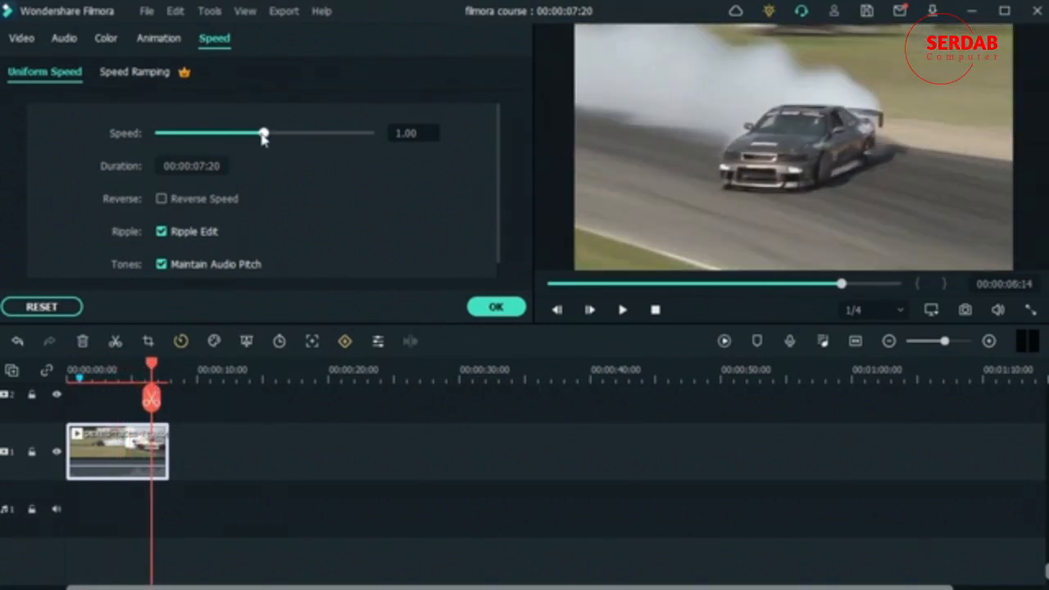
left_click_drag(263, 135, 209, 135)
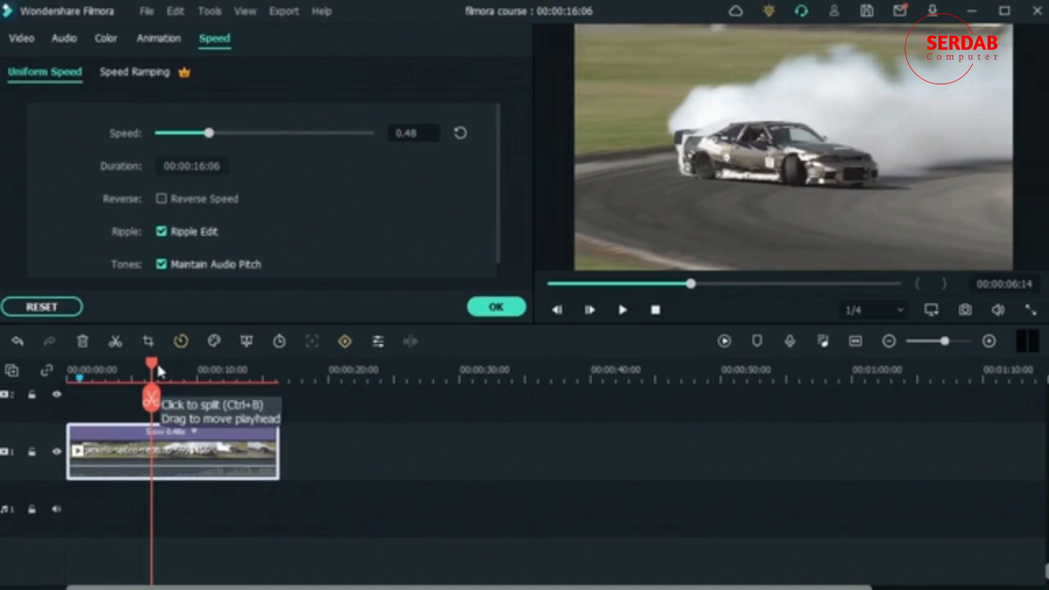
left_click_drag(154, 367, 142, 368)
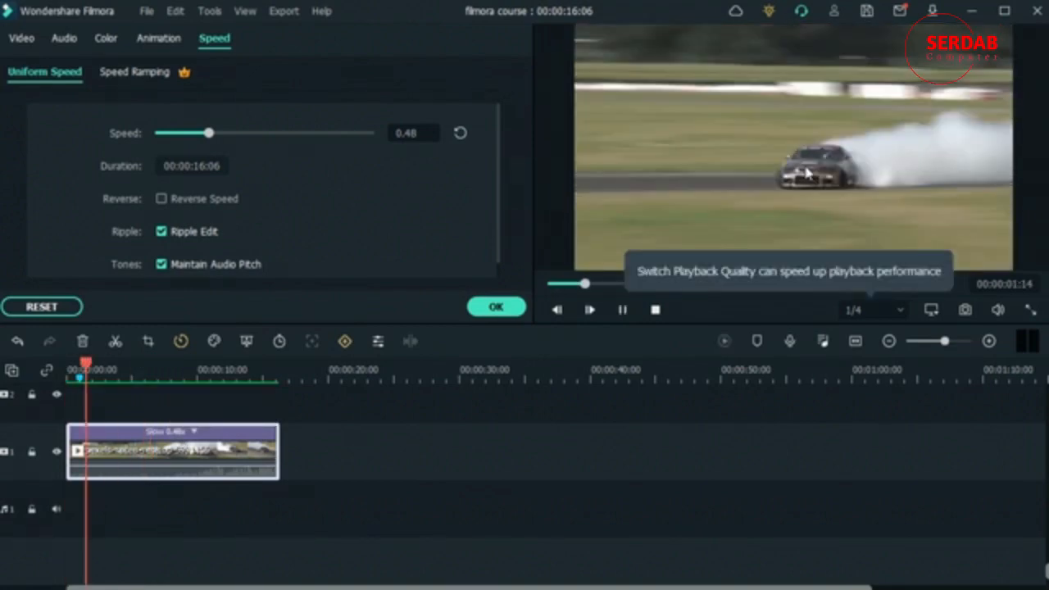
key("space")
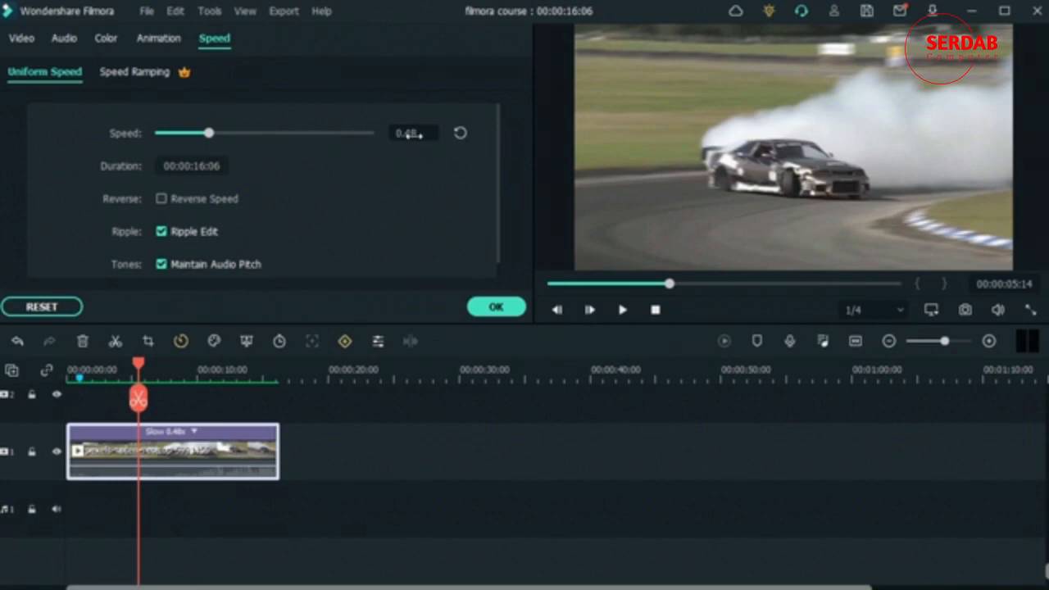
left_click(459, 133)
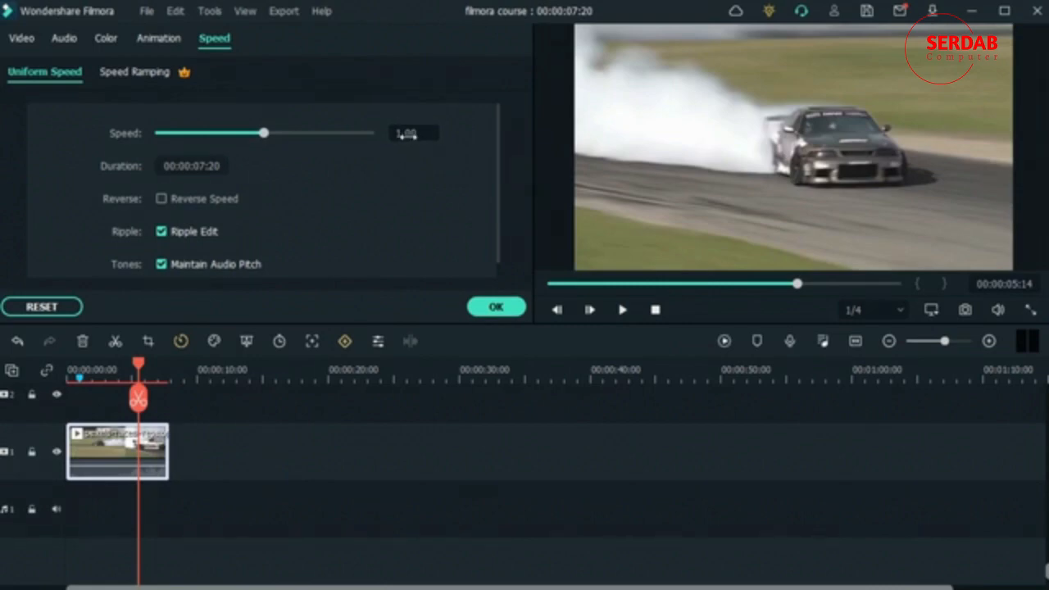
Step: Try speeding the car clip up to 75.25 and 21.89, bring it down to 0.99, and reset the speed
left_click_drag(264, 133, 342, 144)
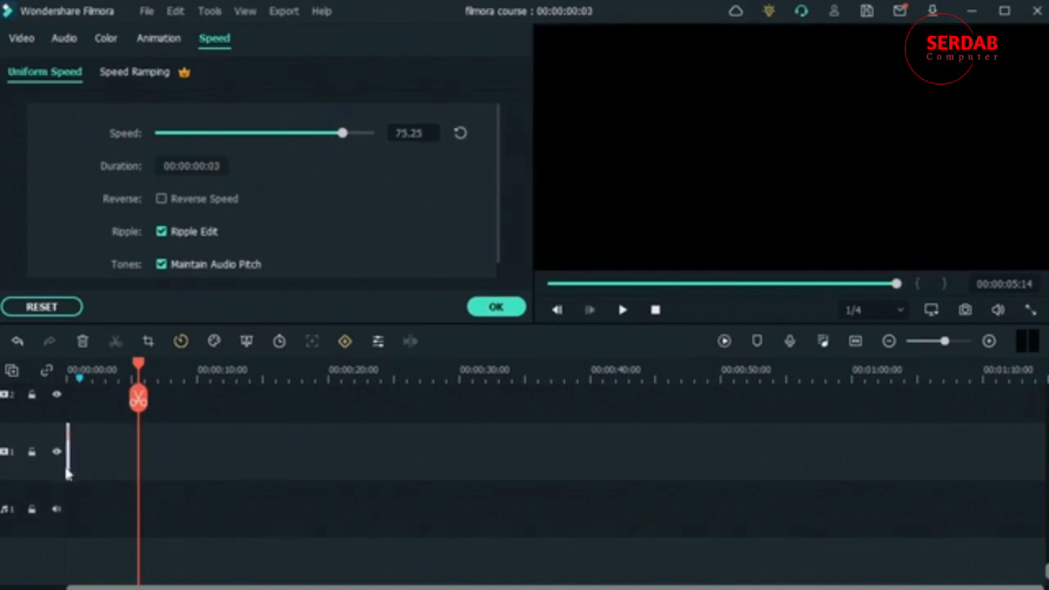
left_click(286, 133)
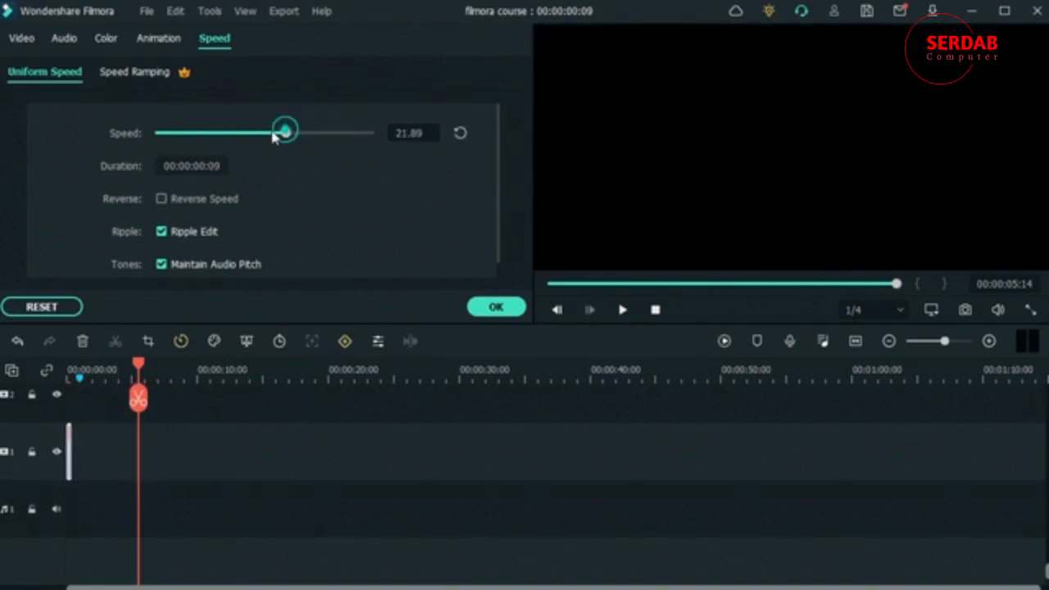
left_click_drag(286, 134, 260, 135)
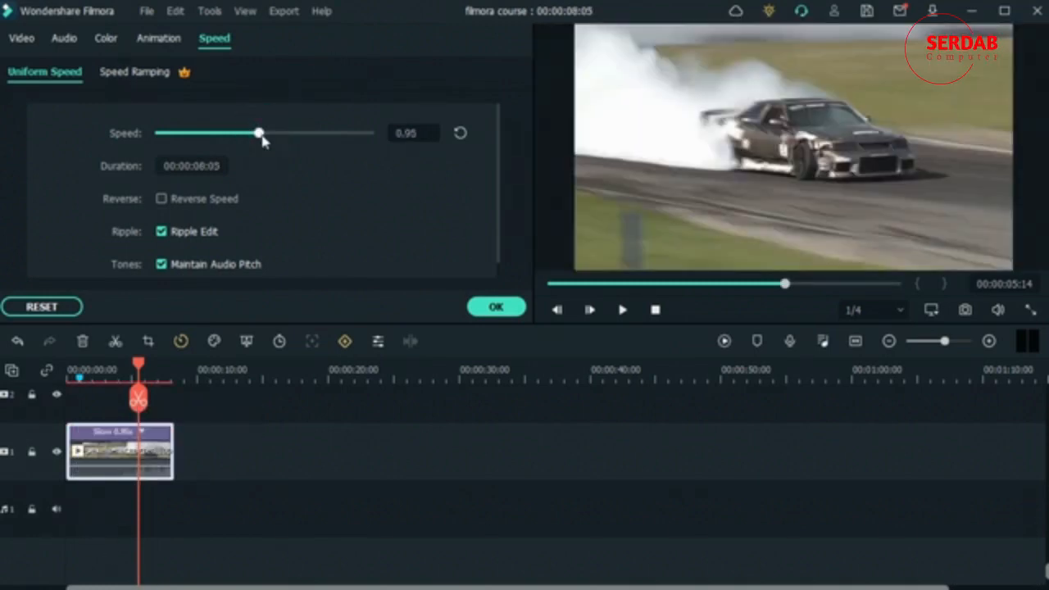
left_click(262, 137)
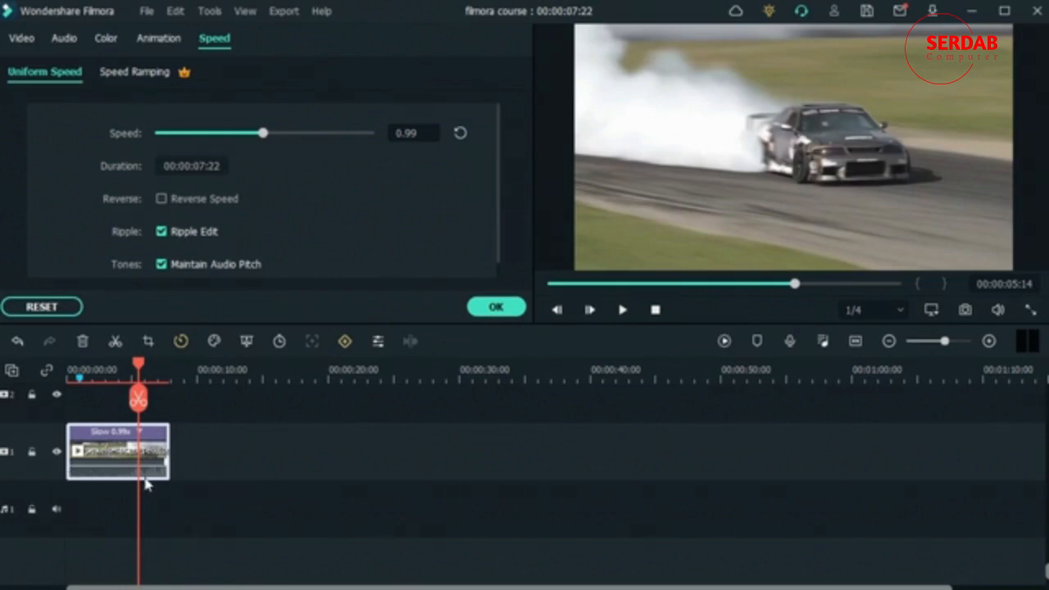
left_click(460, 133)
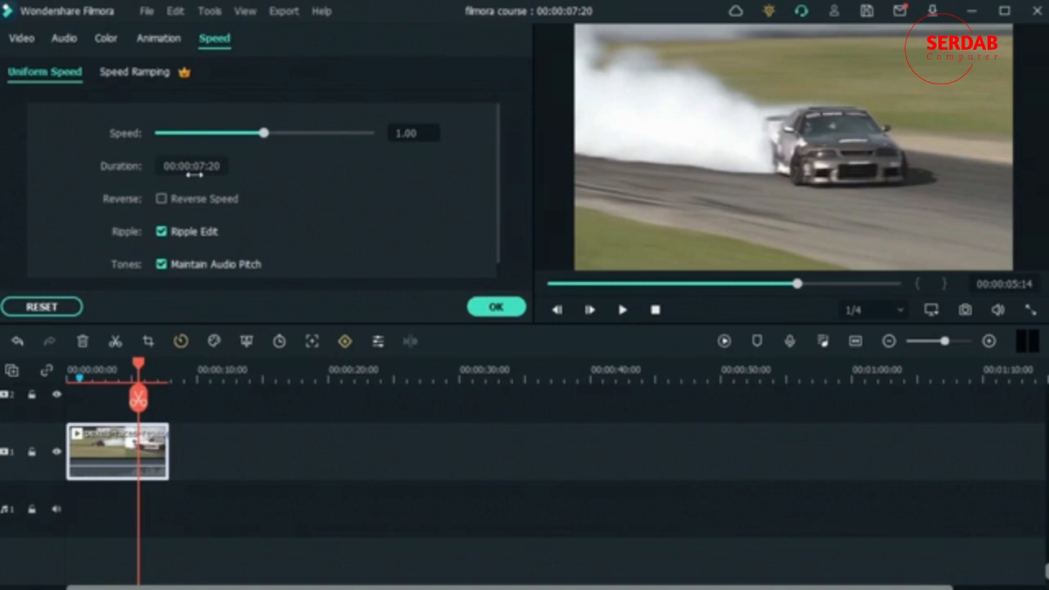
Step: Try car clip speeds of 0.59 and 82.99 to compare the durations, and reset the speed to normal
left_click(220, 133)
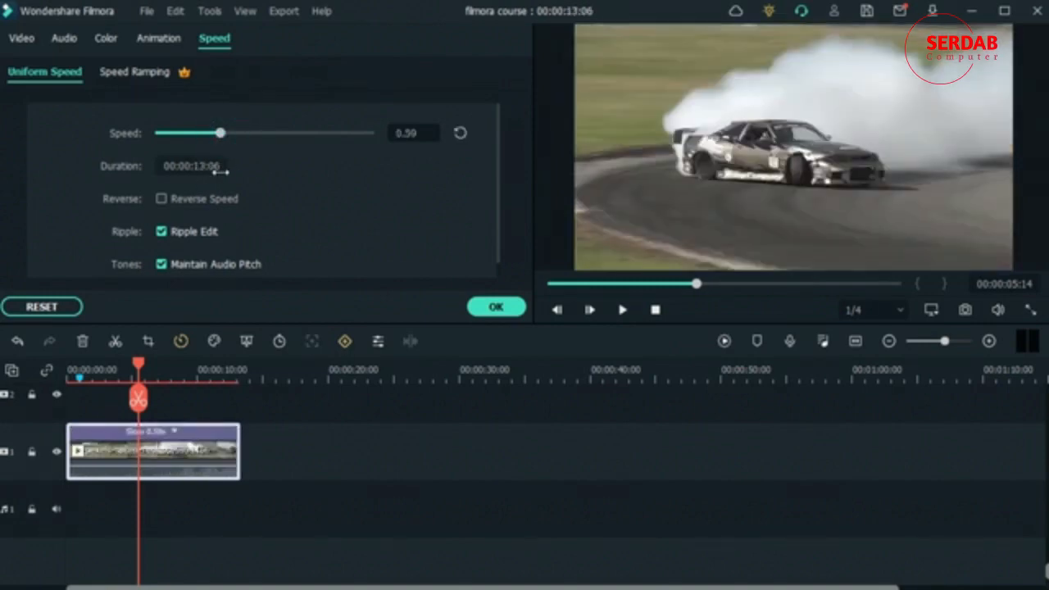
left_click(352, 132)
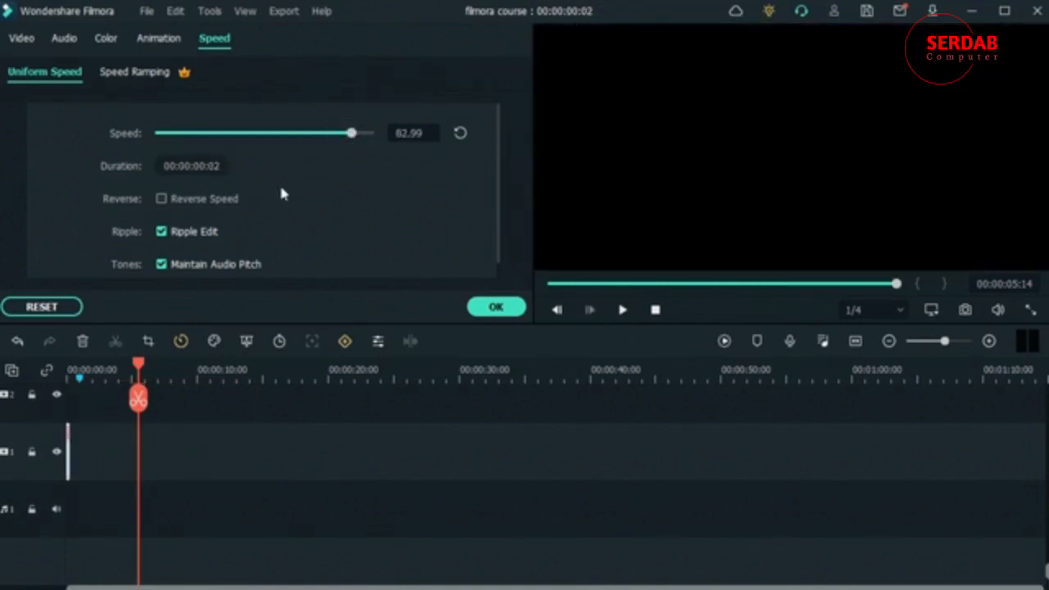
left_click(229, 134)
left_click(461, 133)
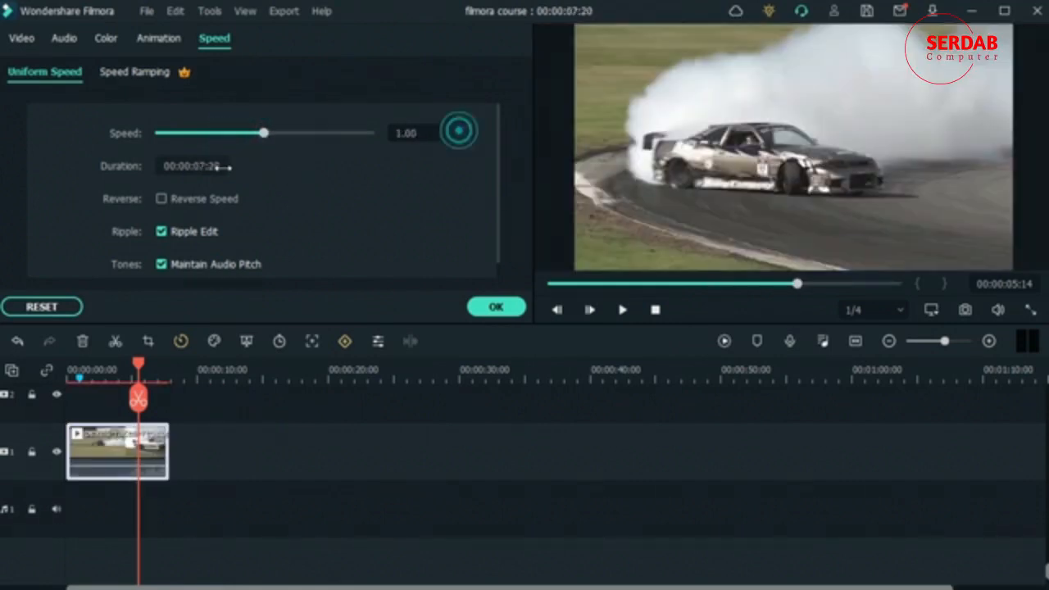
Step: Enable Reverse Speed for the car clip and preview it playing backwards
left_click(162, 200)
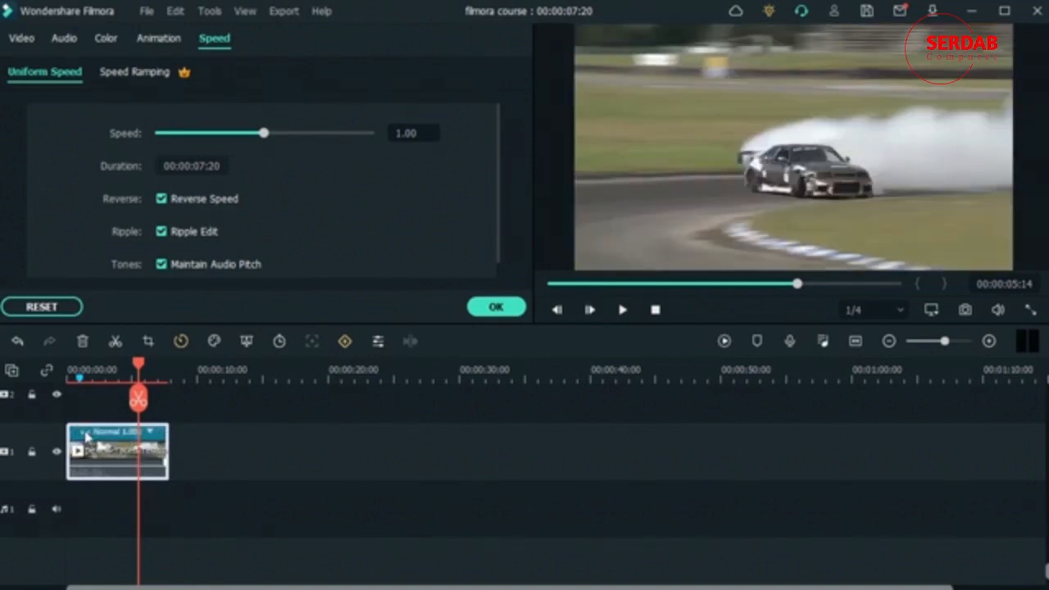
left_click(723, 340)
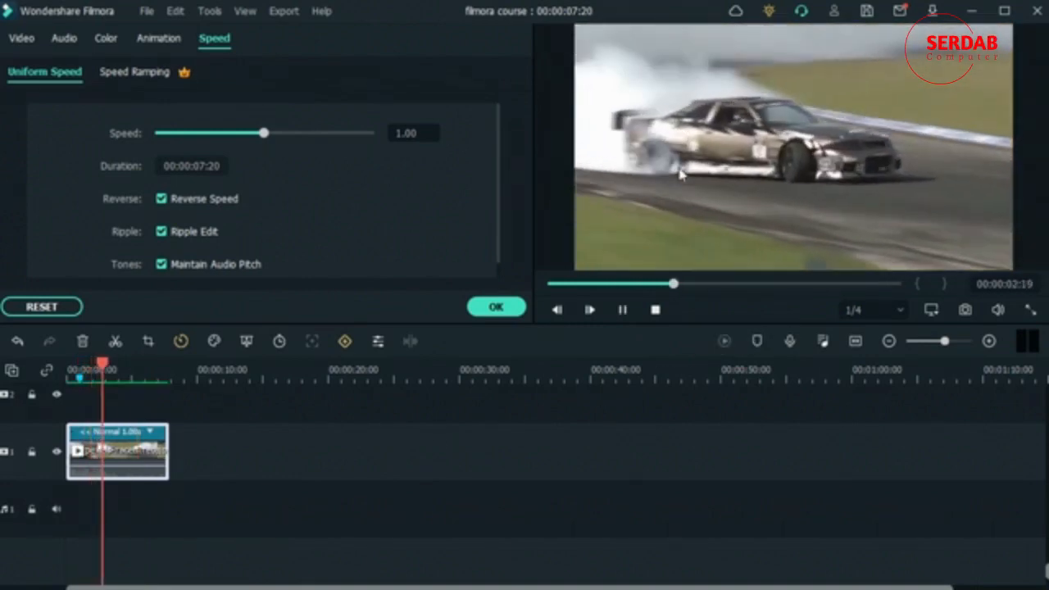
key("space")
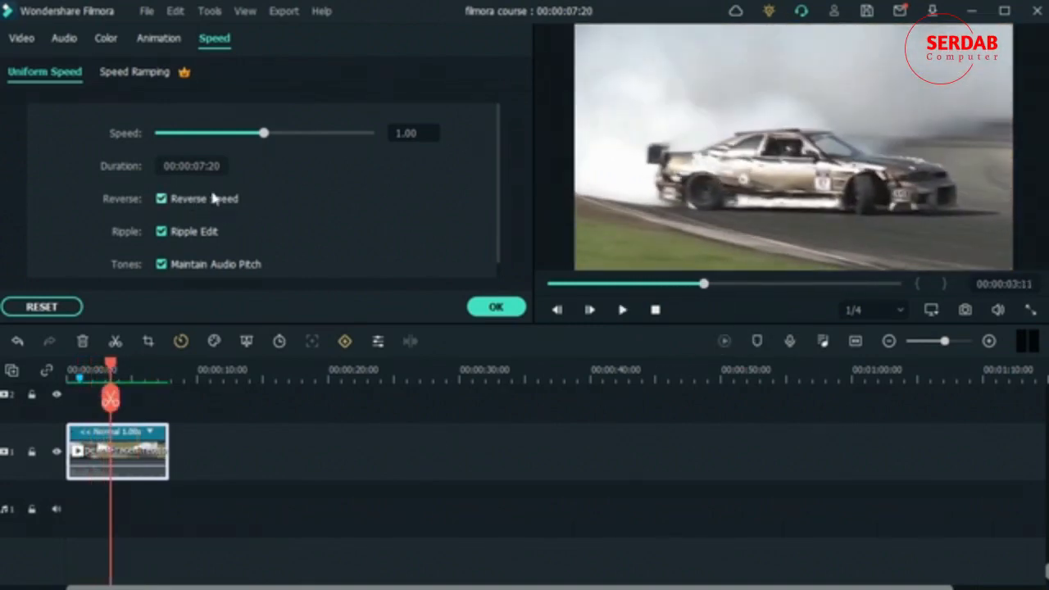
Step: Slow the reversed car clip to a uniform speed of 0.59 and preview the result
left_click(221, 133)
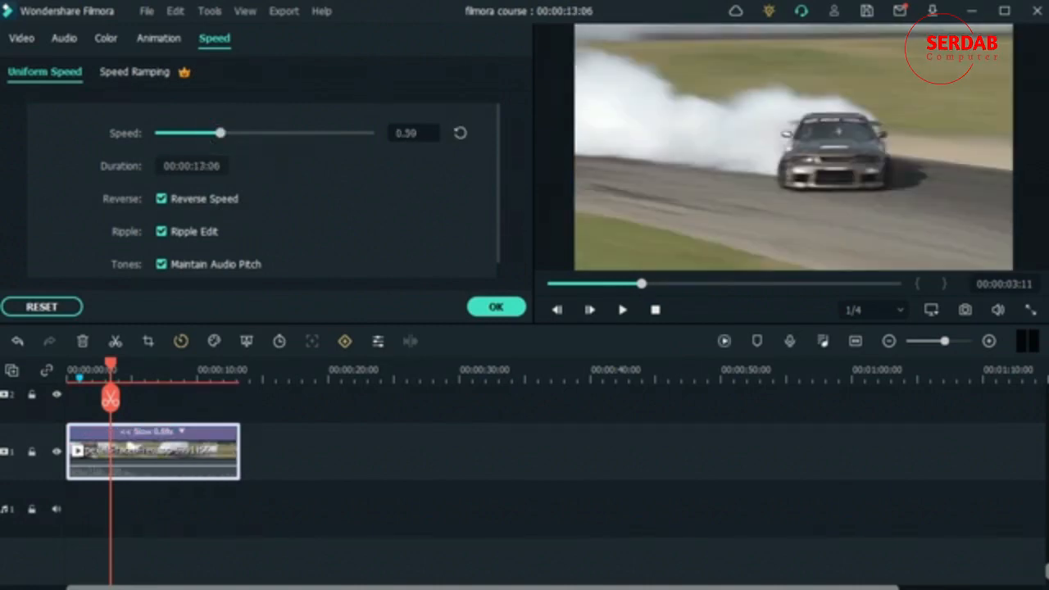
left_click(725, 341)
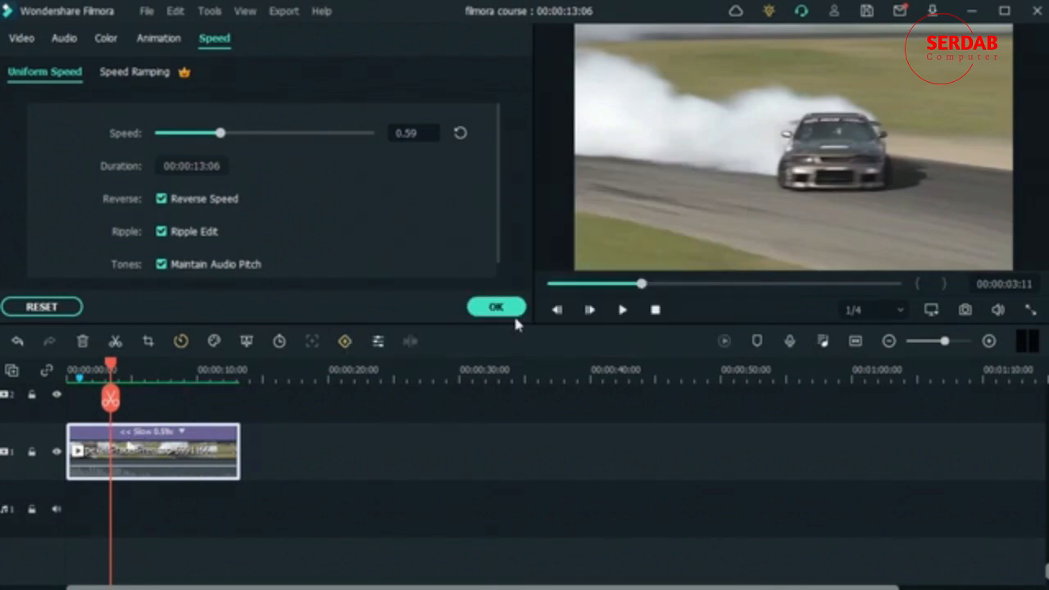
key("space")
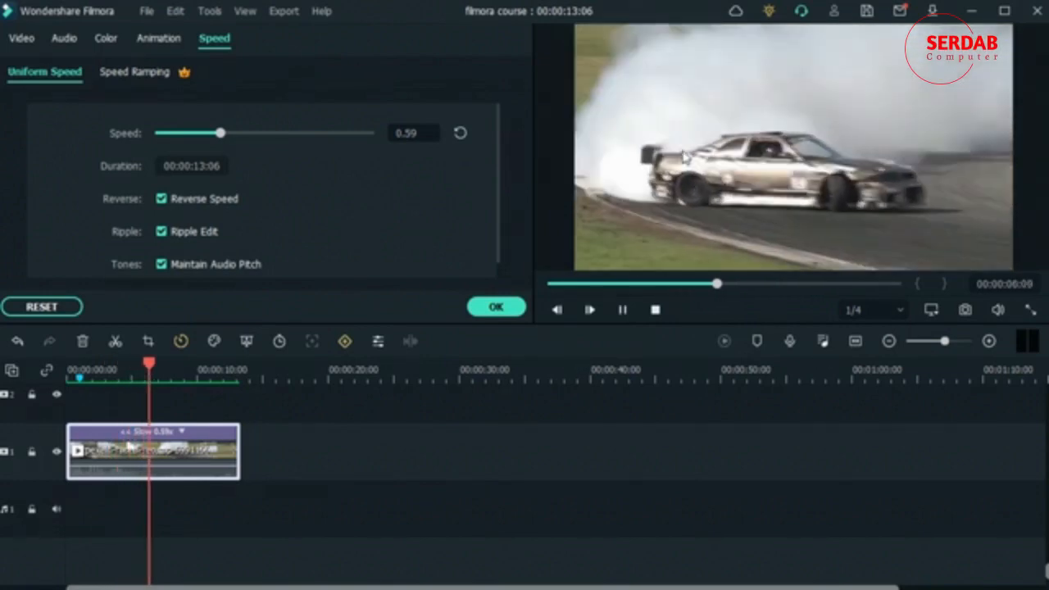
key("space")
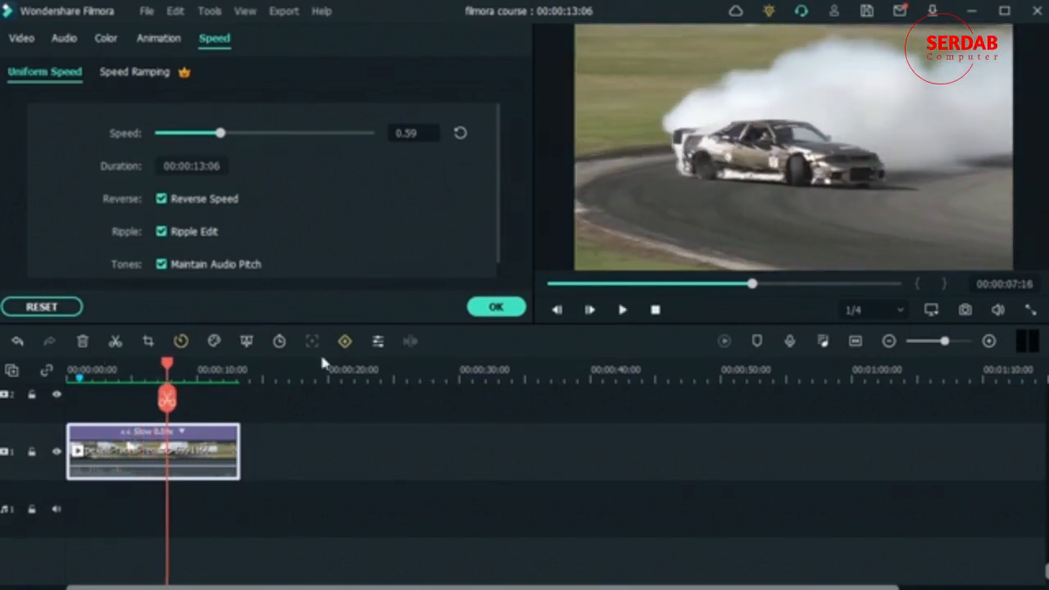
Step: Reopen the Uniform Speed settings of the reversed car clip and confirm them
left_click(306, 502)
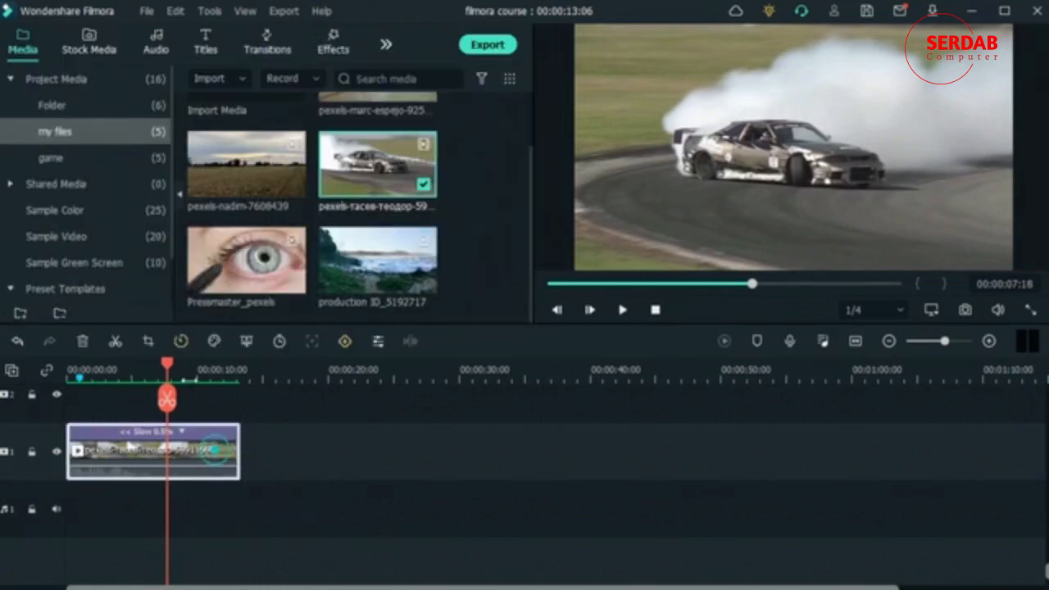
left_click(181, 341)
left_click(178, 369)
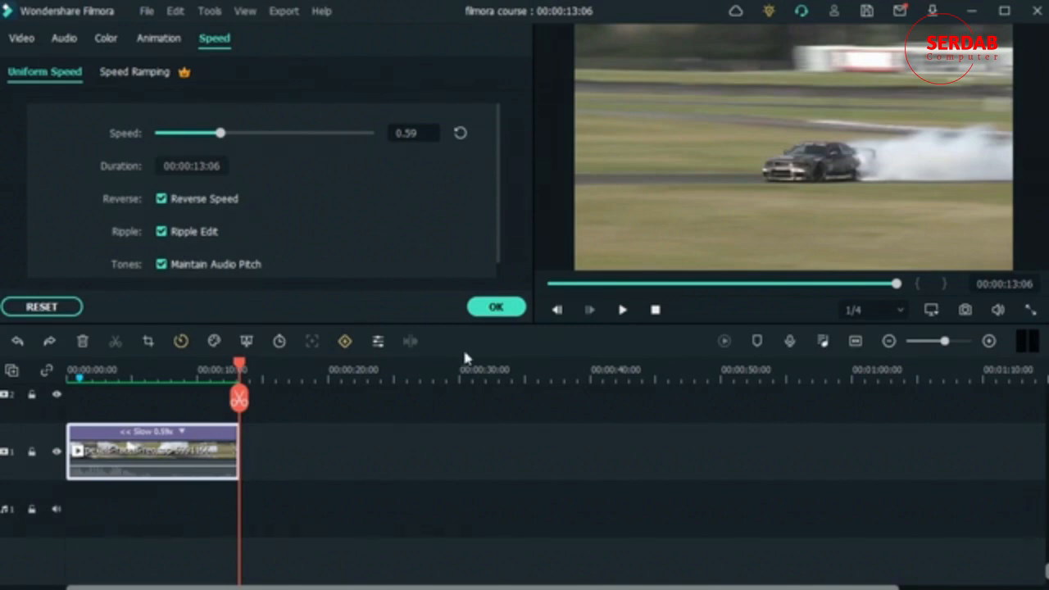
left_click(500, 307)
Step: Place the field clip right after the car clip and set the car clip's speed to 35.04 with Ripple Edit off
left_click_drag(259, 182, 246, 464)
left_click(194, 432)
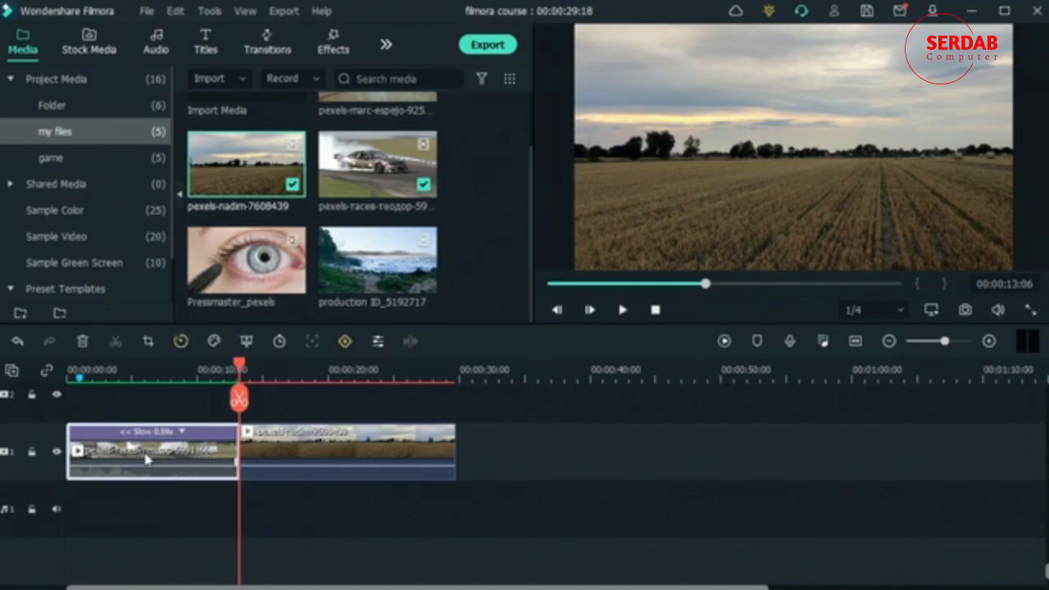
left_click(181, 341)
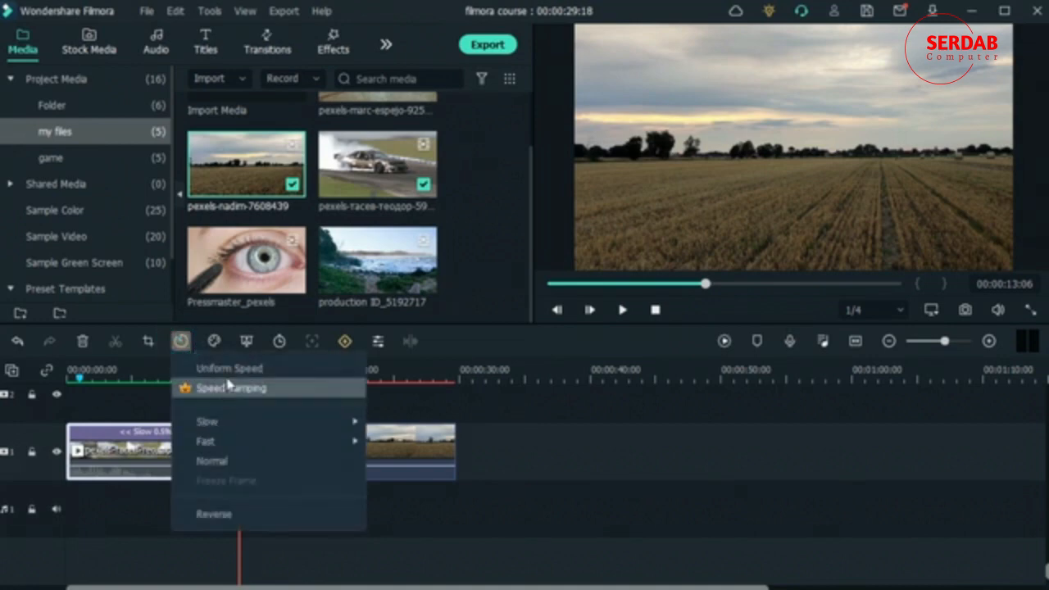
left_click(197, 368)
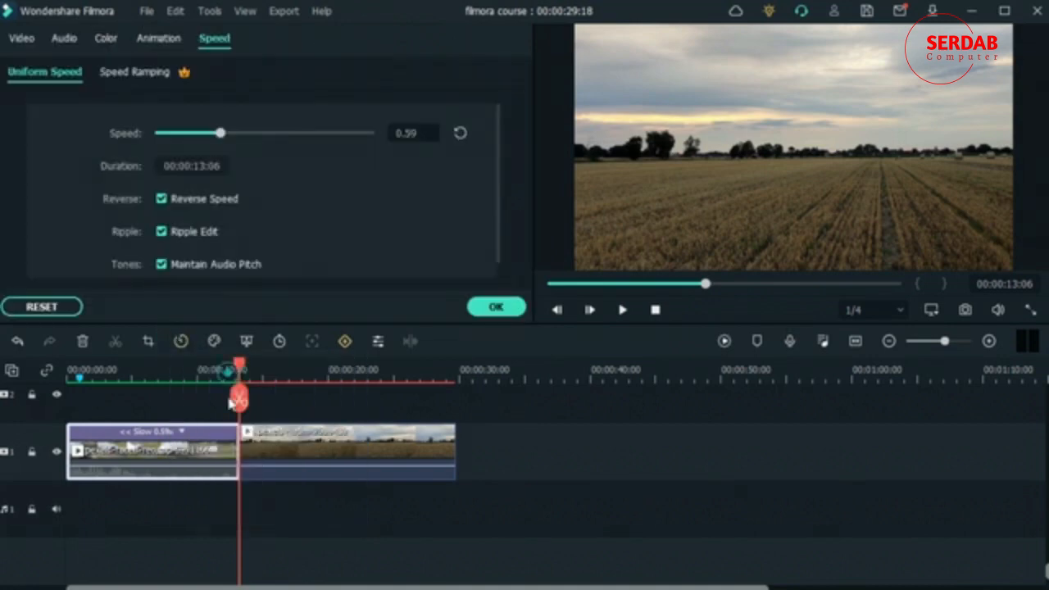
left_click(161, 232)
left_click_drag(221, 133, 300, 133)
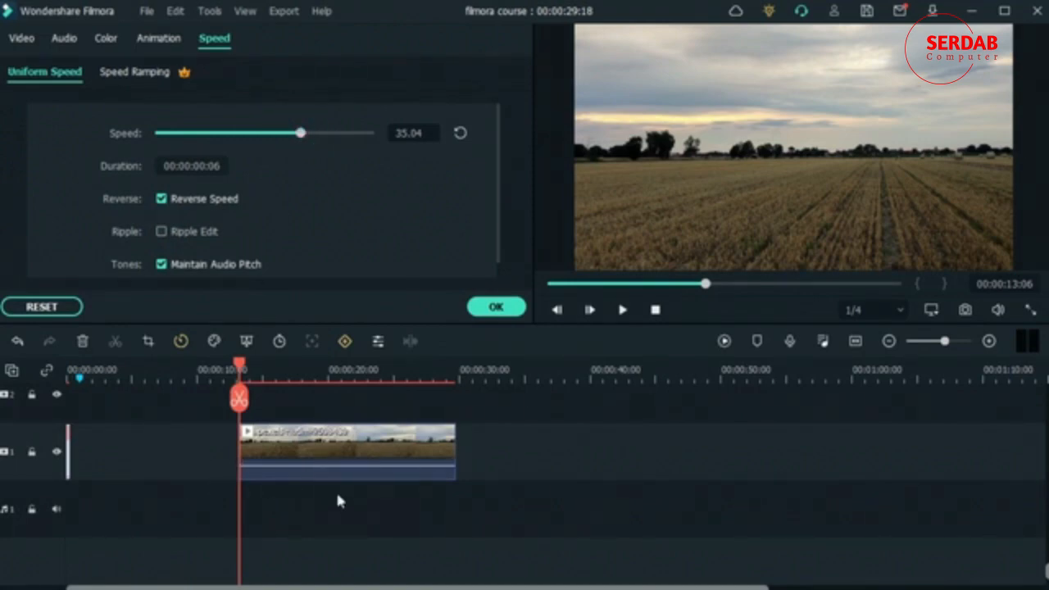
Step: Select the gap before the field clip, and undo the car clip's speed change and the field clip's placement
left_click(128, 447)
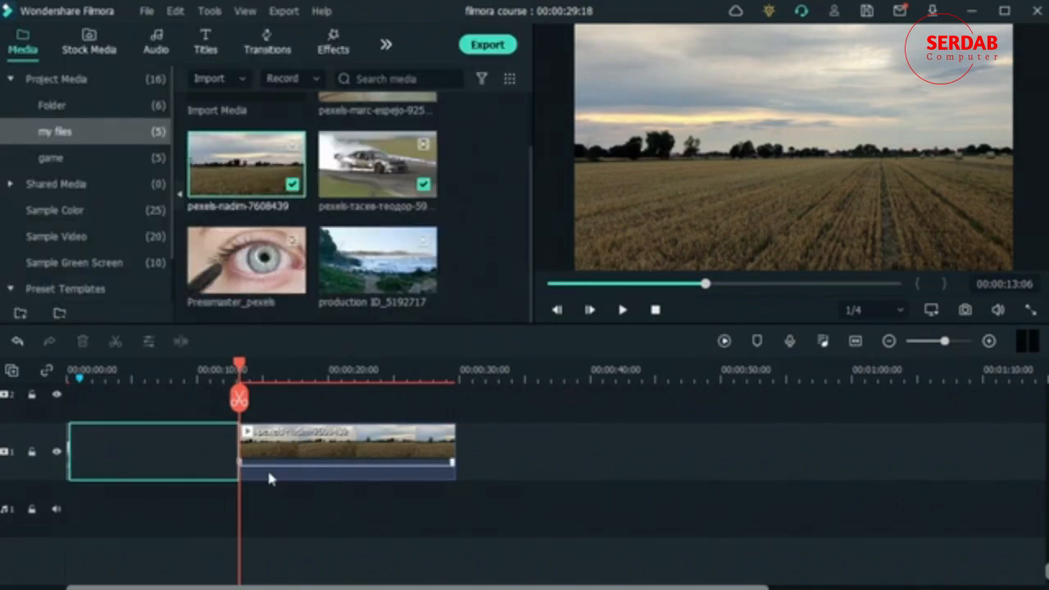
key("ctrl+z")
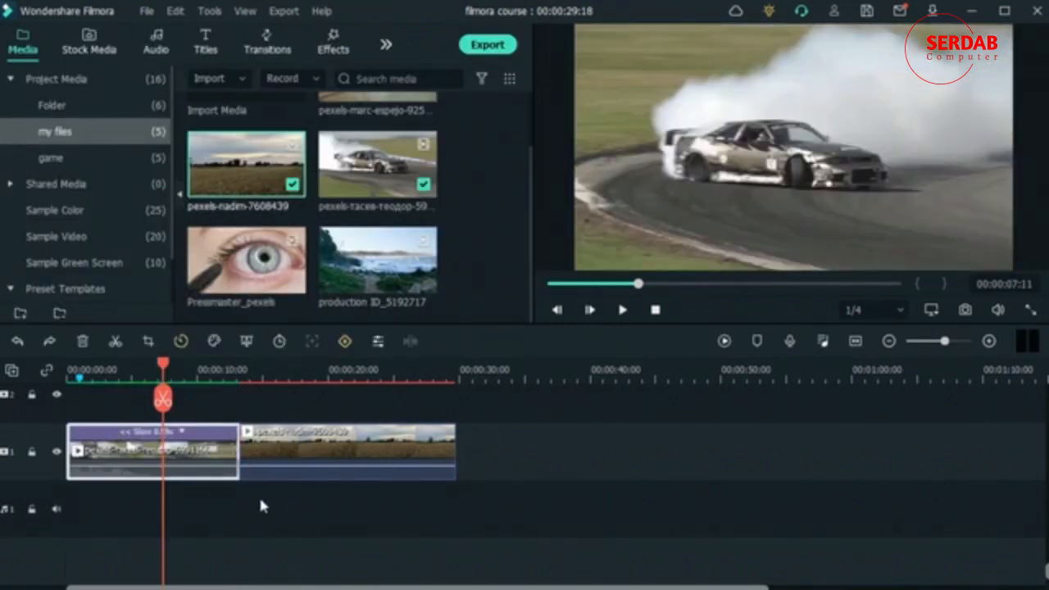
key("ctrl+z")
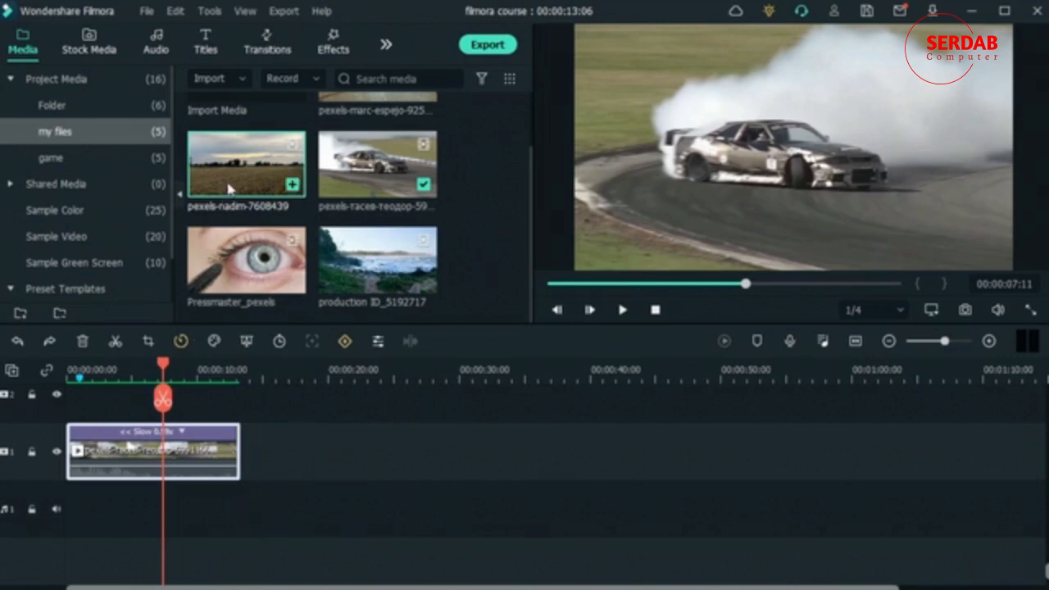
Step: Place the field clip directly after the reversed car clip on video track 1 and open its Uniform Speed settings
left_click_drag(229, 189, 246, 459)
left_click(181, 341)
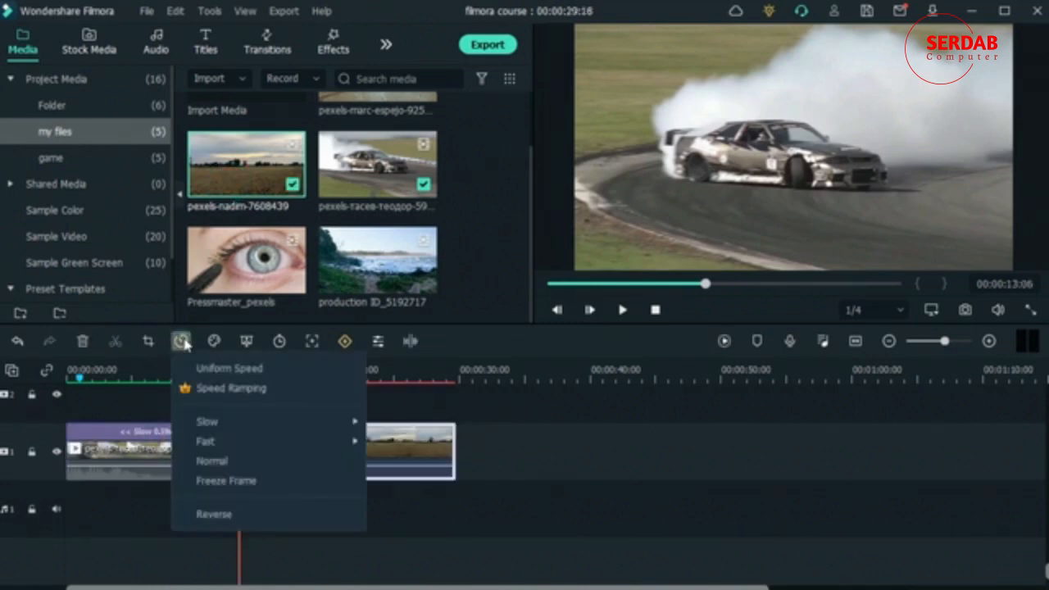
left_click(230, 368)
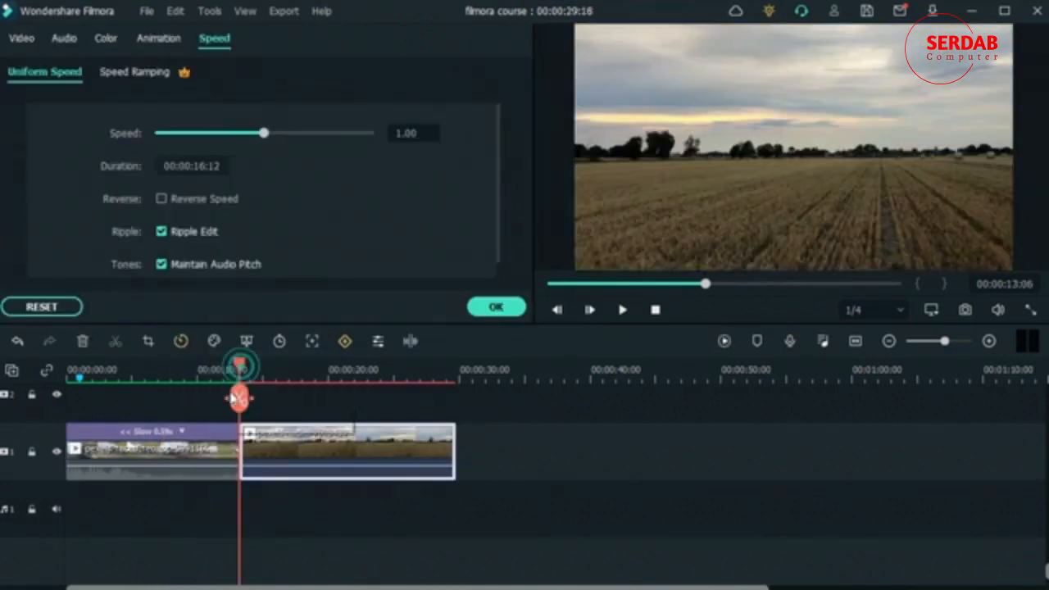
left_click(162, 231)
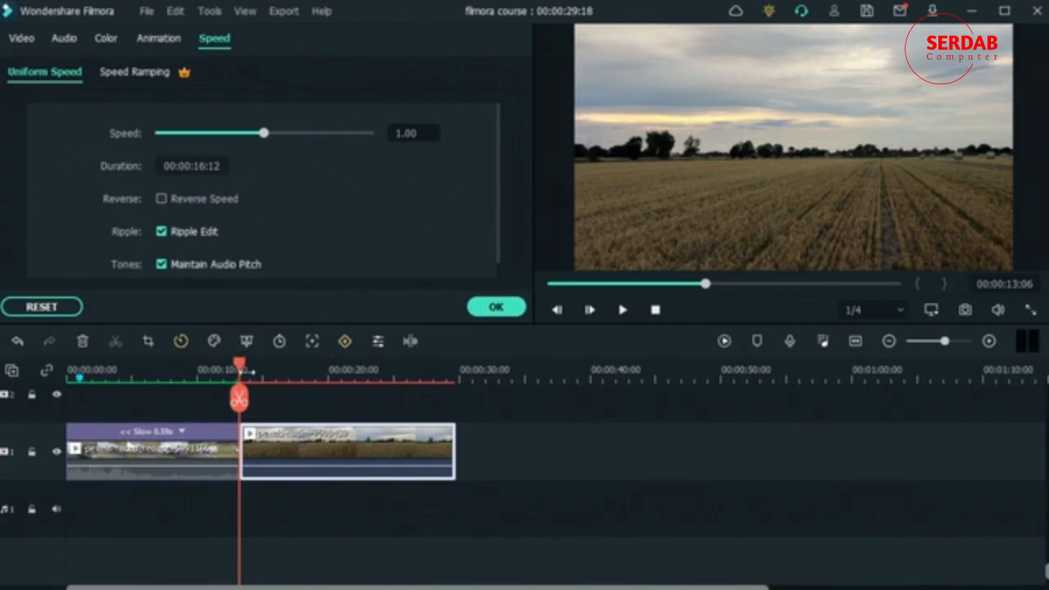
Step: Move the playhead to 00:00:06:06 and set the car clip's uniform speed to 0.95 with Ripple Edit enabled
left_click_drag(239, 365, 147, 365)
left_click(179, 432)
left_click(101, 466)
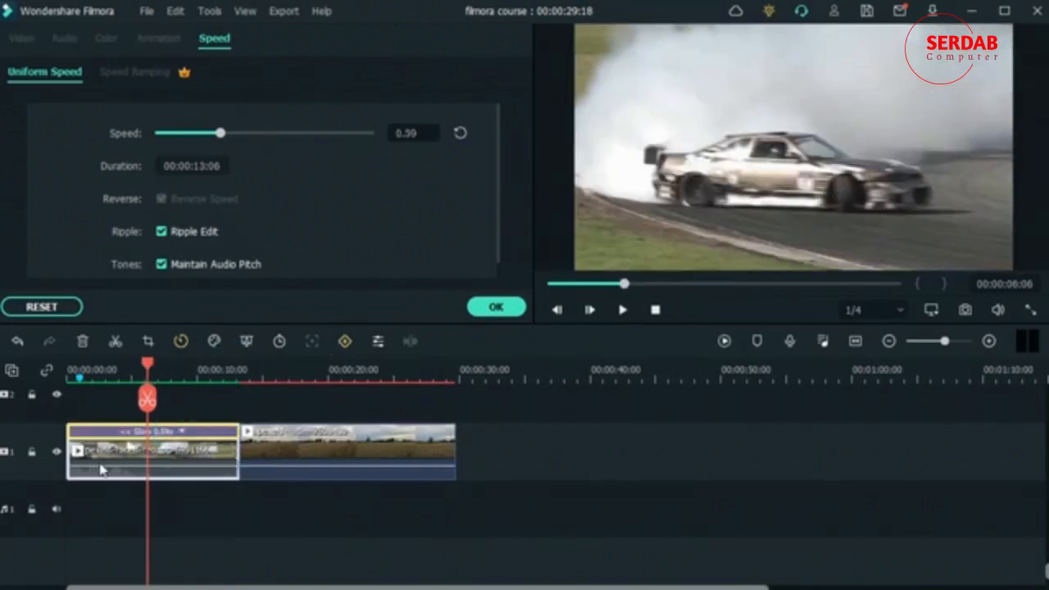
left_click(259, 133)
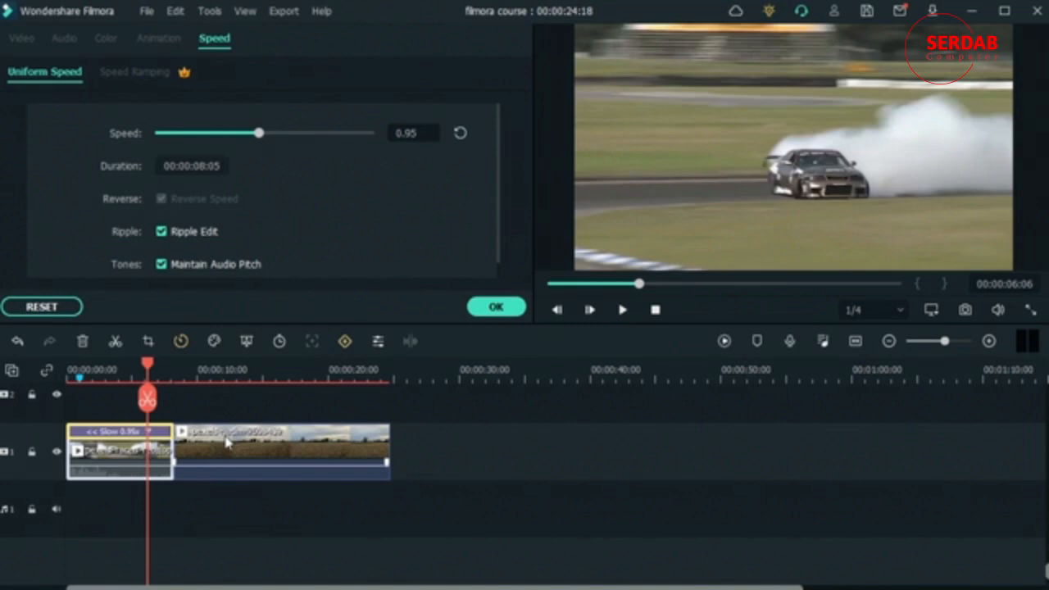
scroll(352, 238, "down", 1)
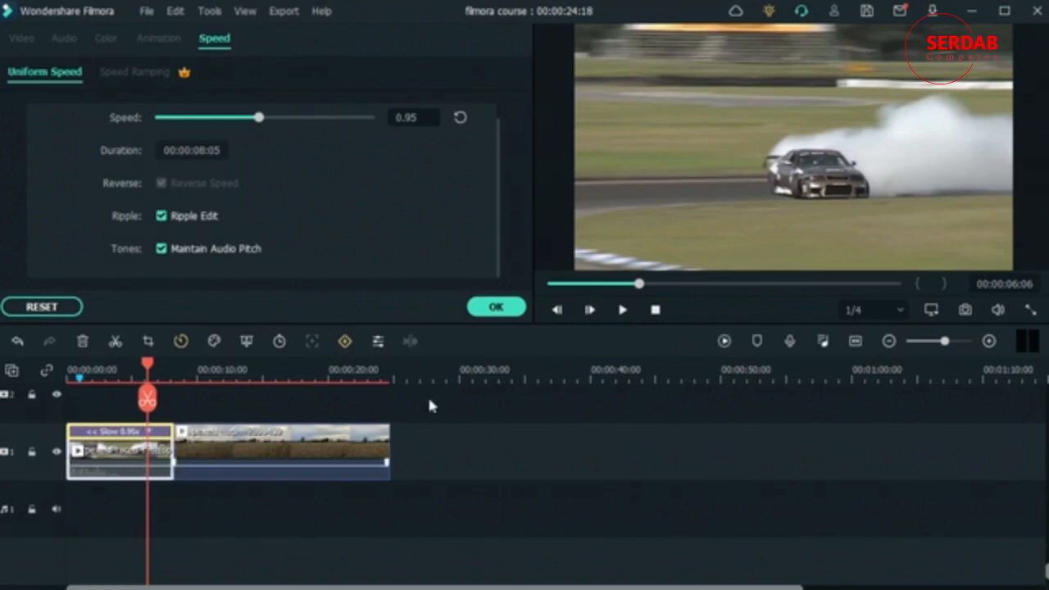
Step: Apply the reversed car clip's speed settings and unmute its audio
left_click(497, 308)
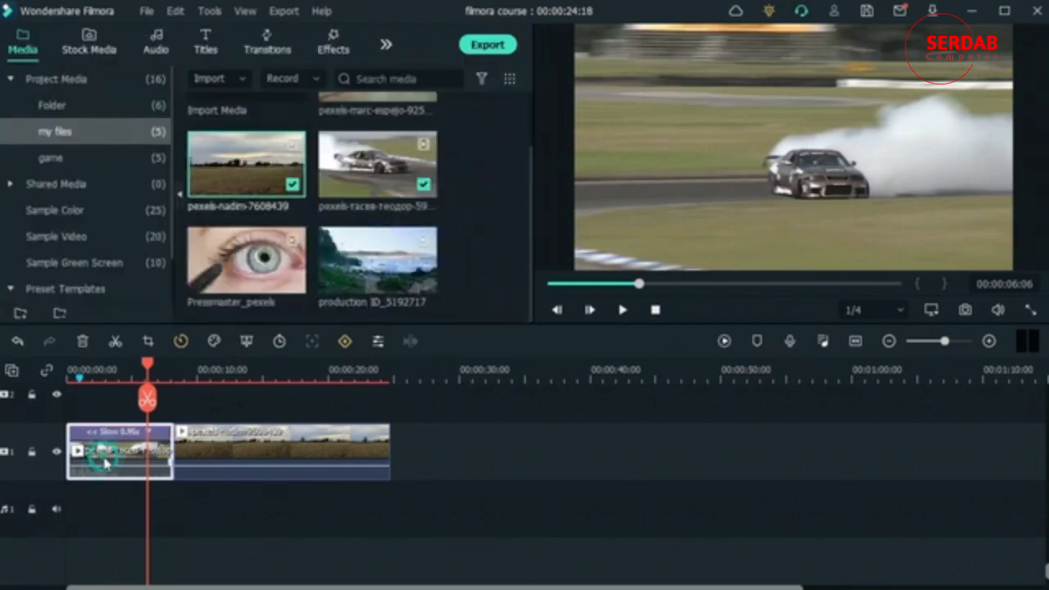
right_click(103, 462)
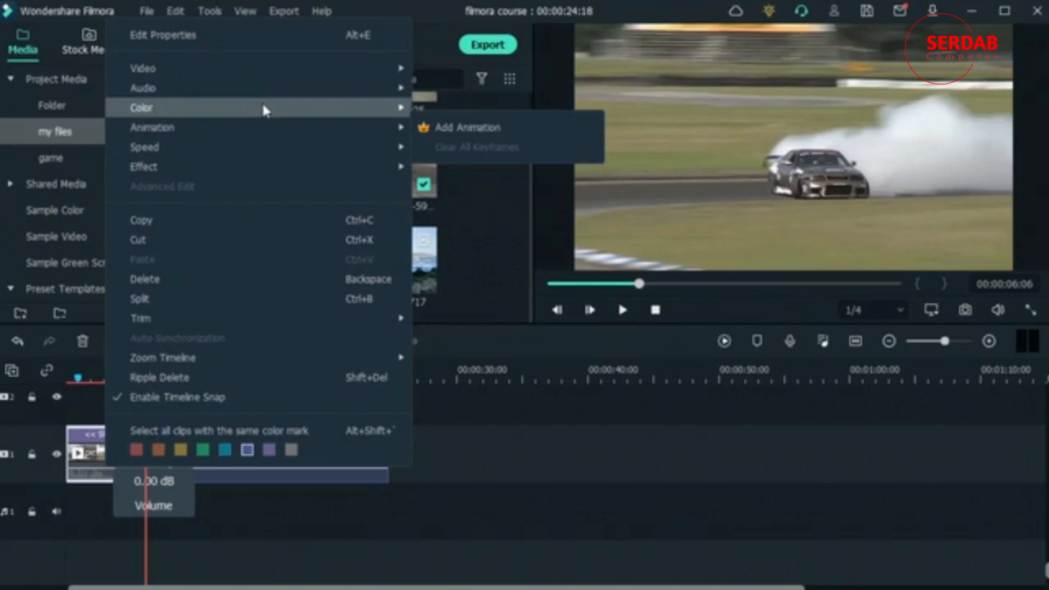
left_click(462, 145)
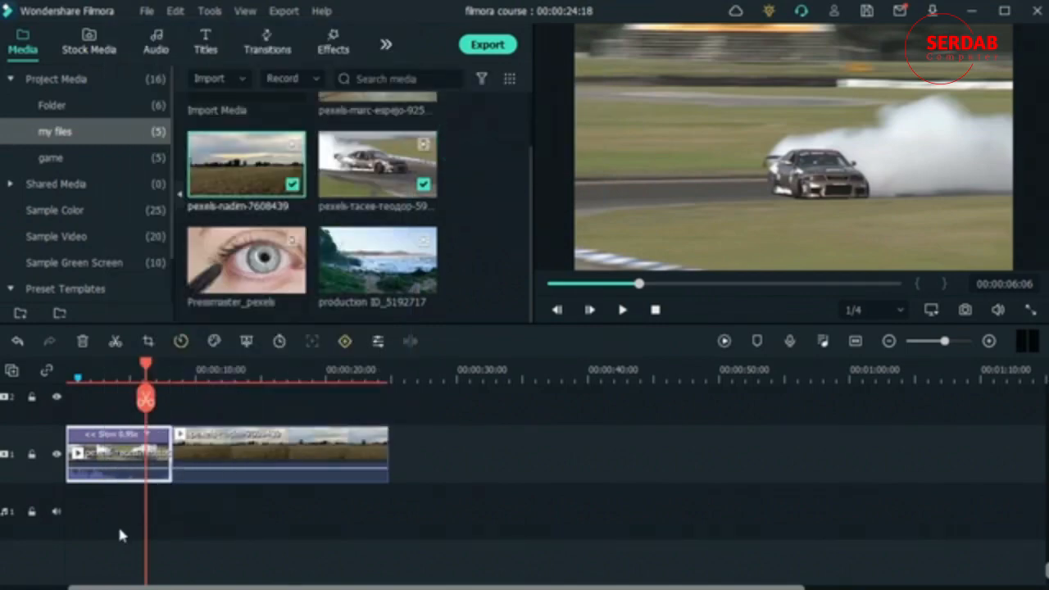
left_click(107, 495)
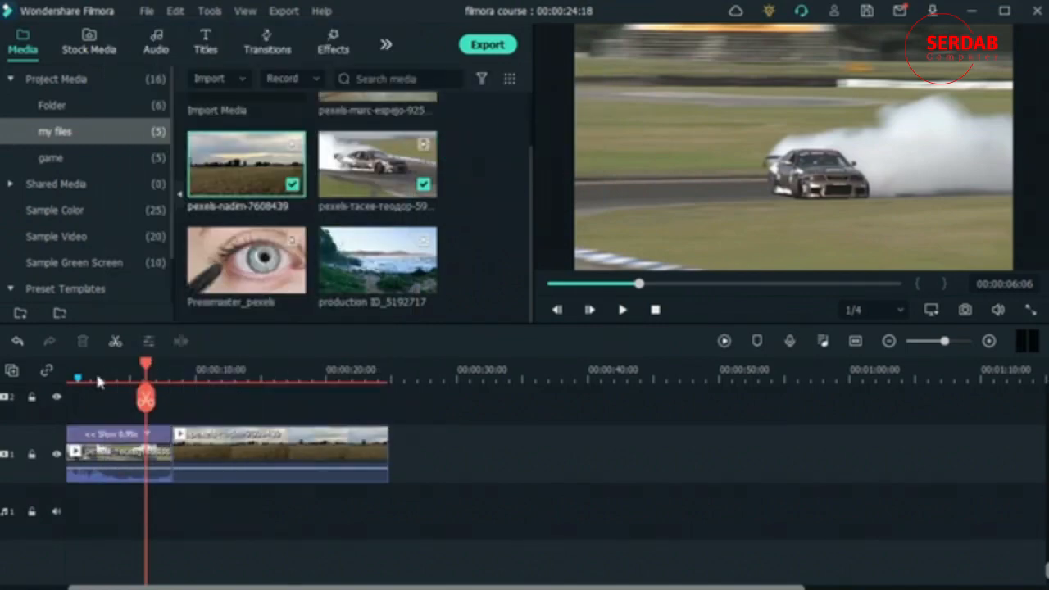
Step: Play the slowed car clip from 00:00:00:00 to hear its audio, and return the playhead to the start
left_click(69, 367)
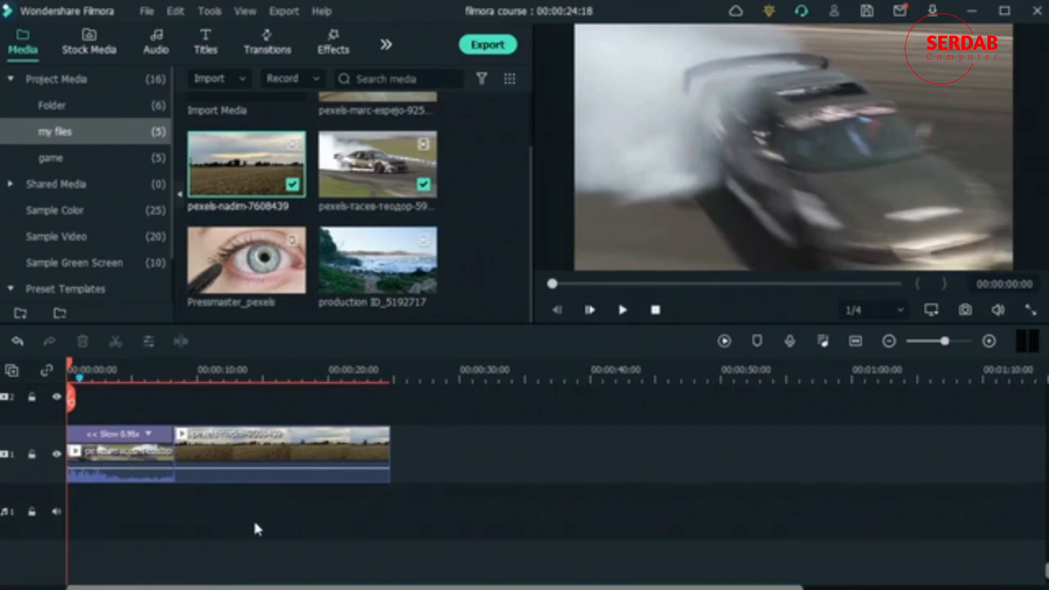
key("space")
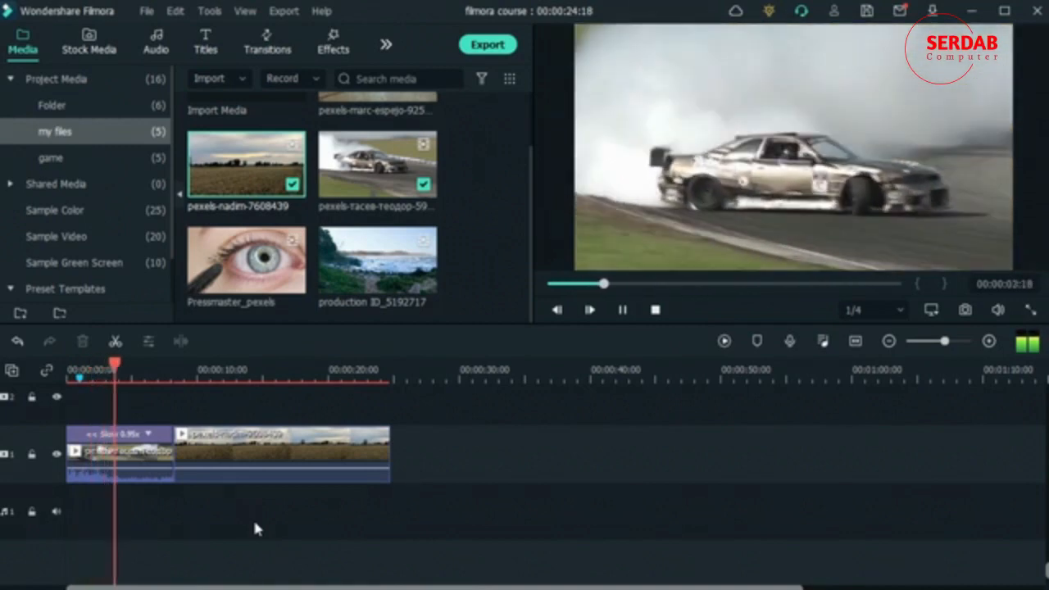
key("space")
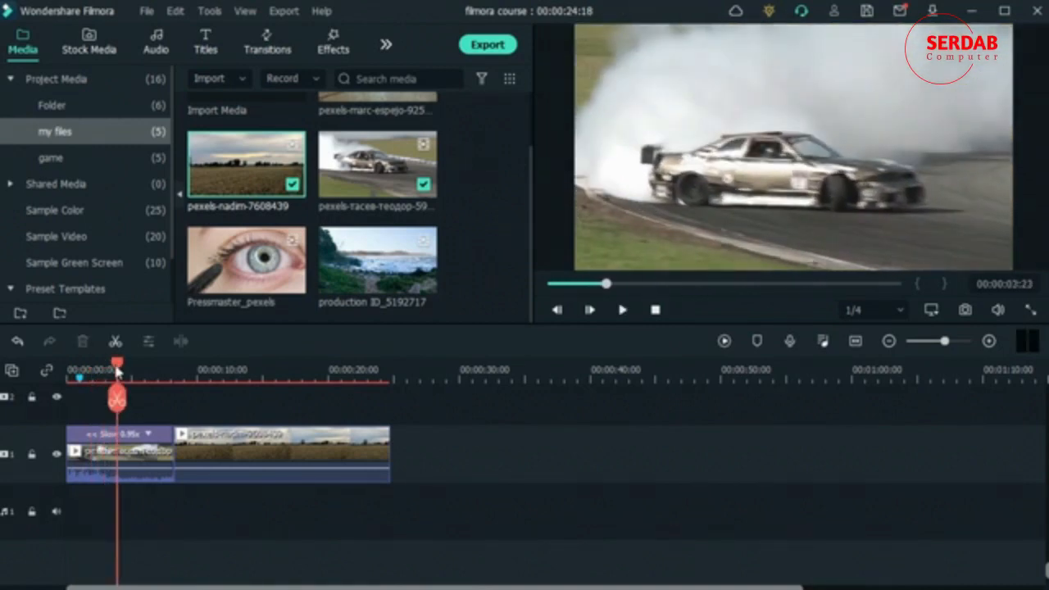
left_click_drag(117, 372, 24, 396)
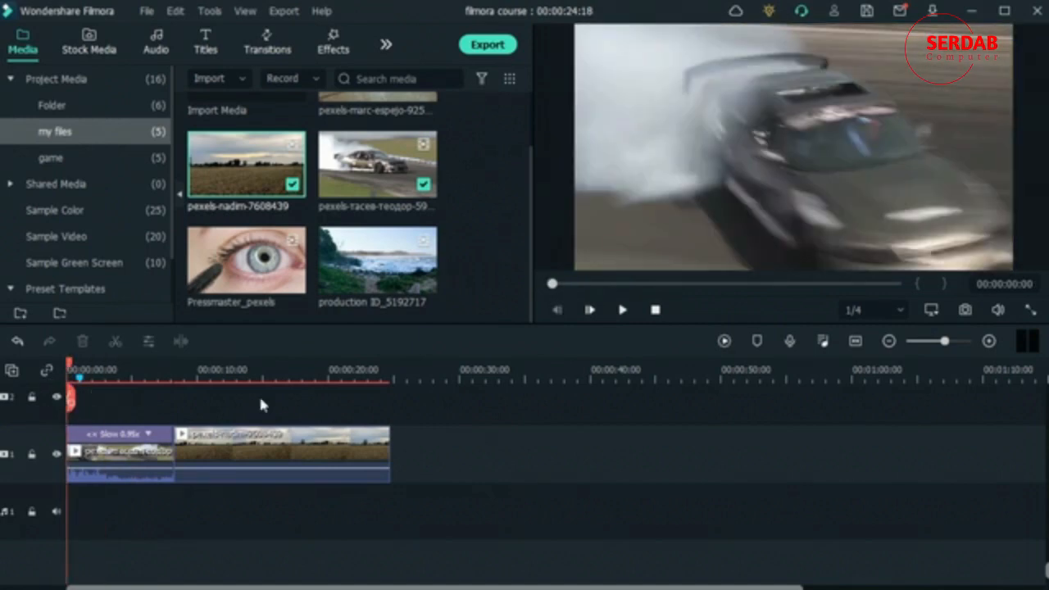
Step: Set the reversed car clip's speed to Normal 1.00x and play it from the start
left_click(109, 435)
left_click(88, 431)
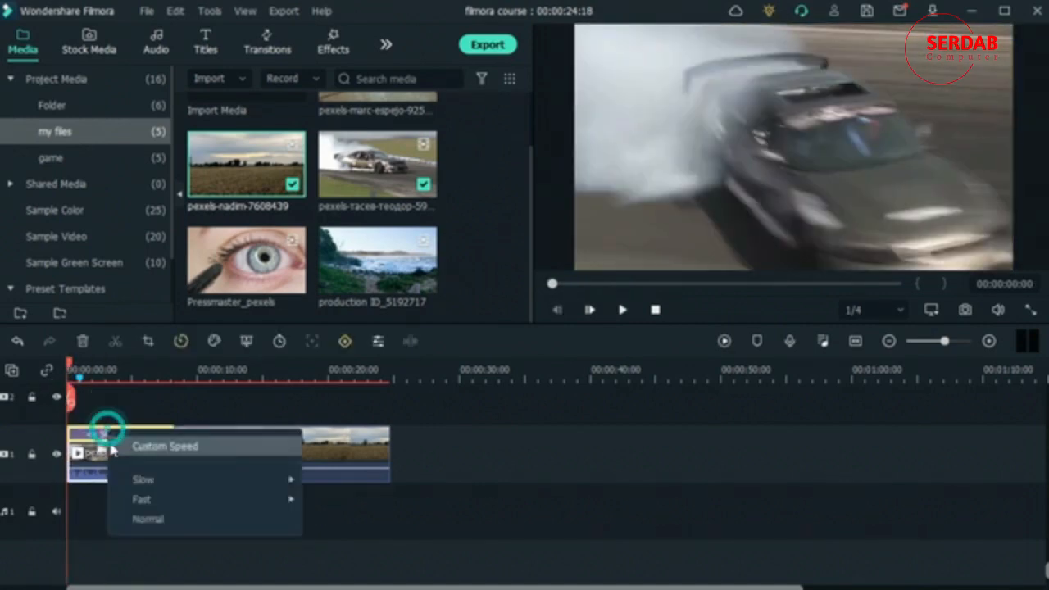
left_click(164, 445)
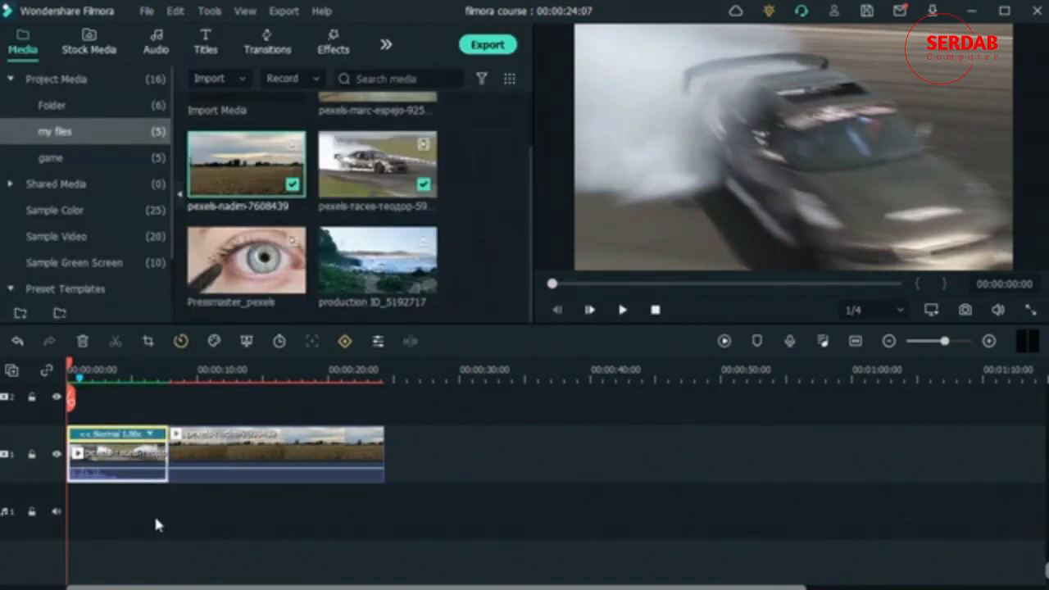
key("space")
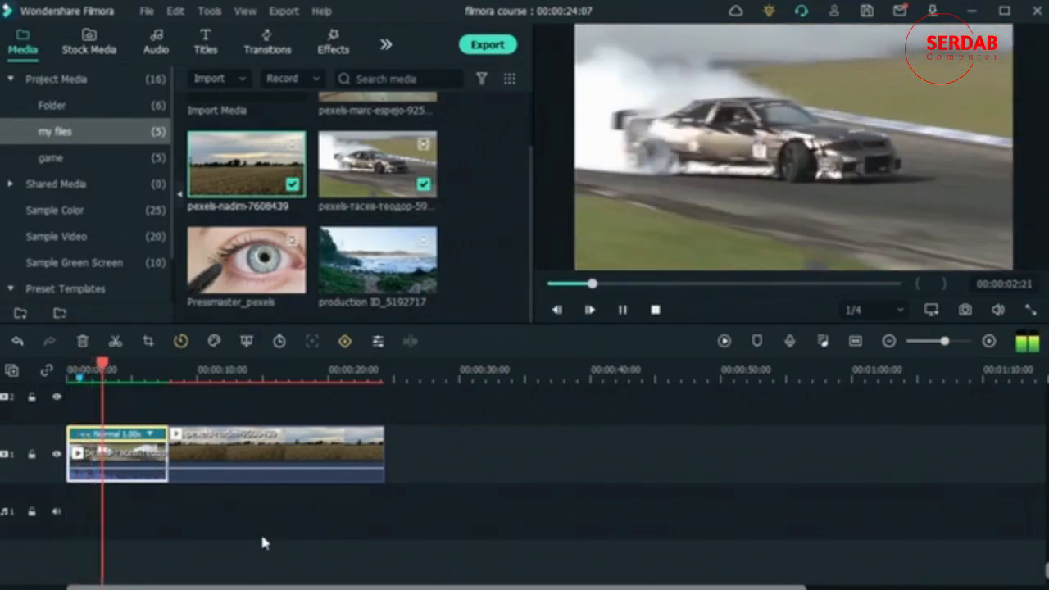
key("space")
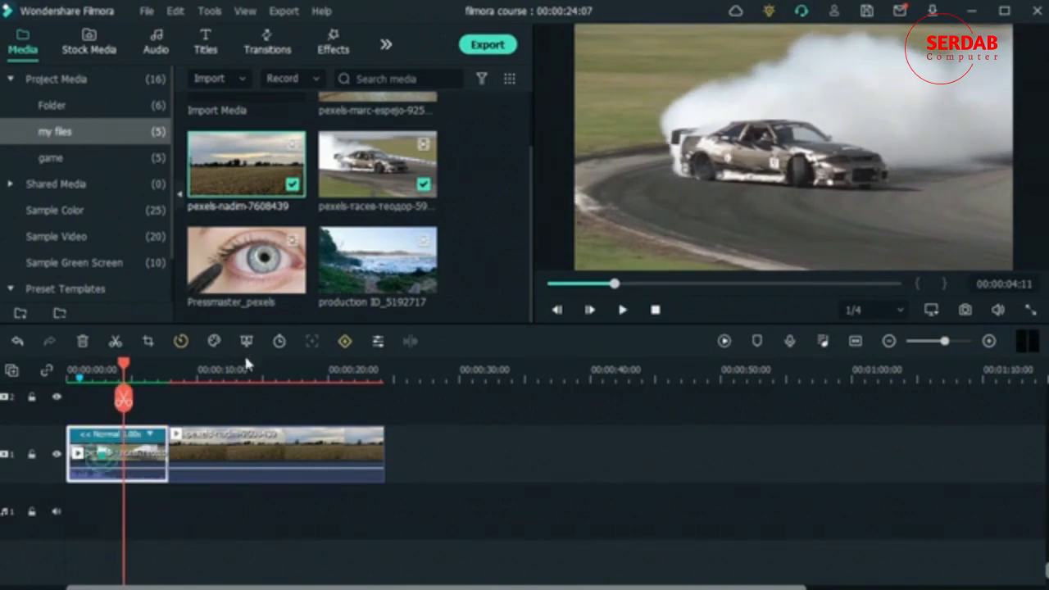
Step: Disable Maintain Audio Pitch for the reversed car clip and set its uniform speed to 0.40
left_click(180, 341)
left_click(222, 368)
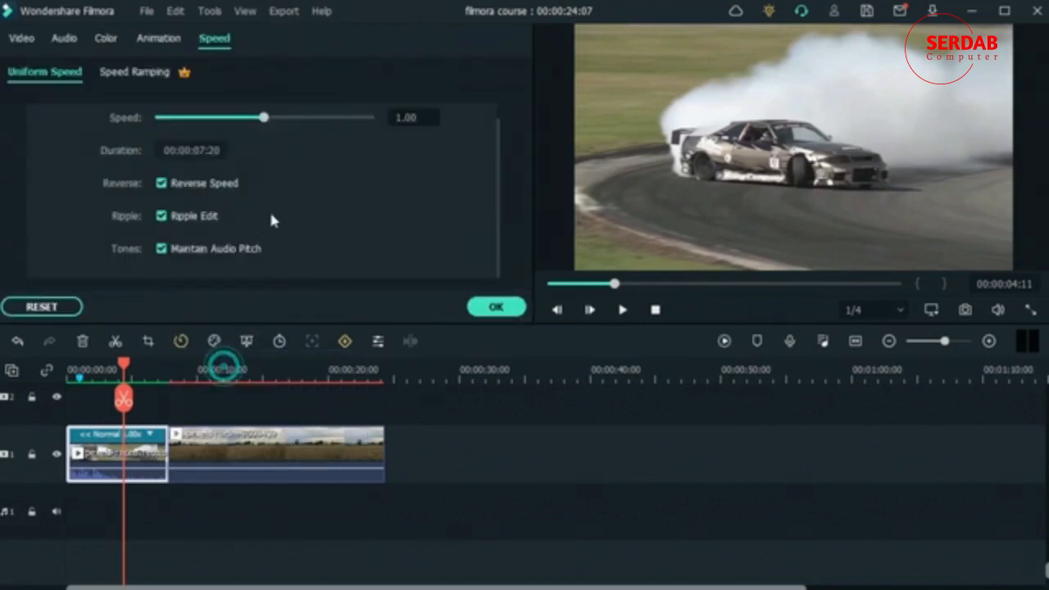
left_click(208, 119)
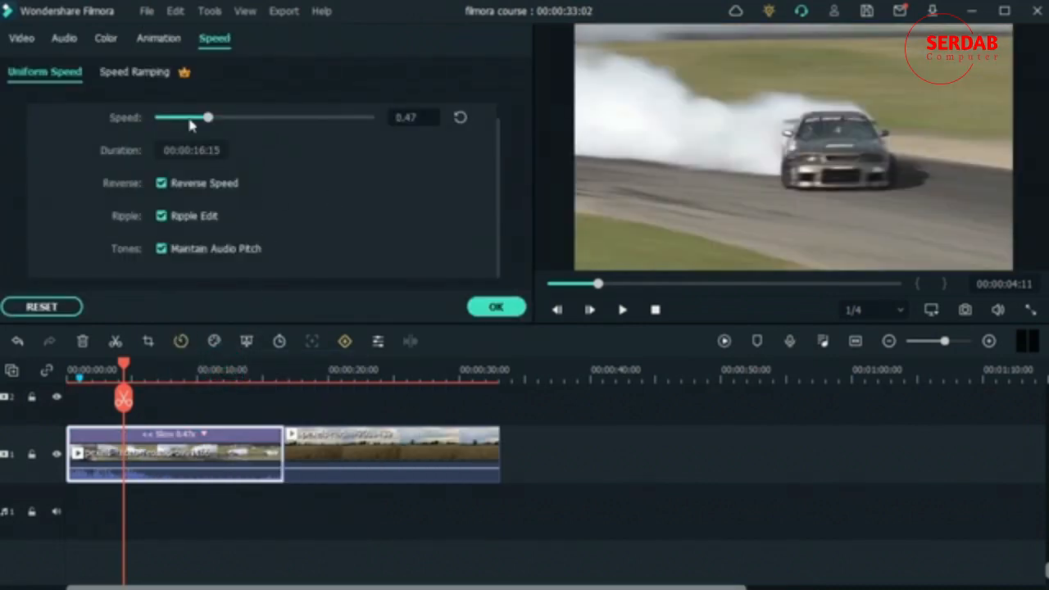
left_click(161, 249)
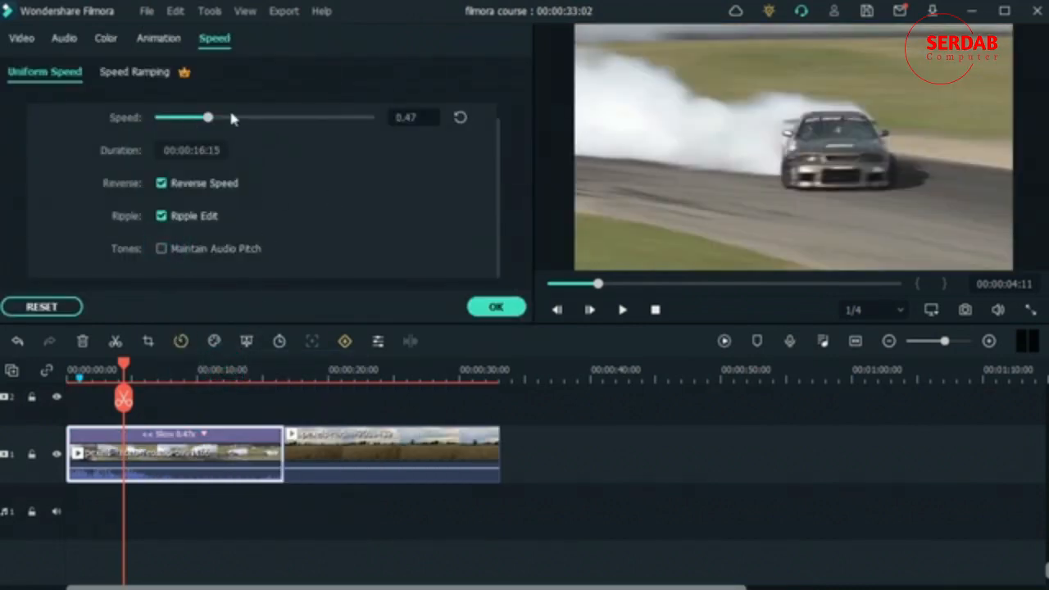
left_click(229, 113)
left_click(458, 117)
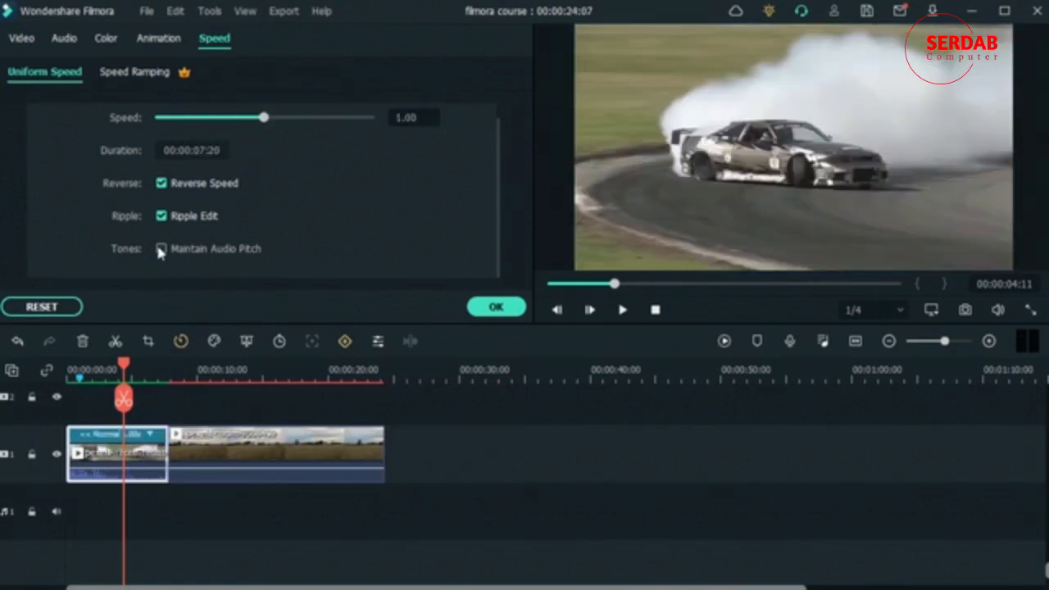
left_click(202, 118)
left_click(496, 307)
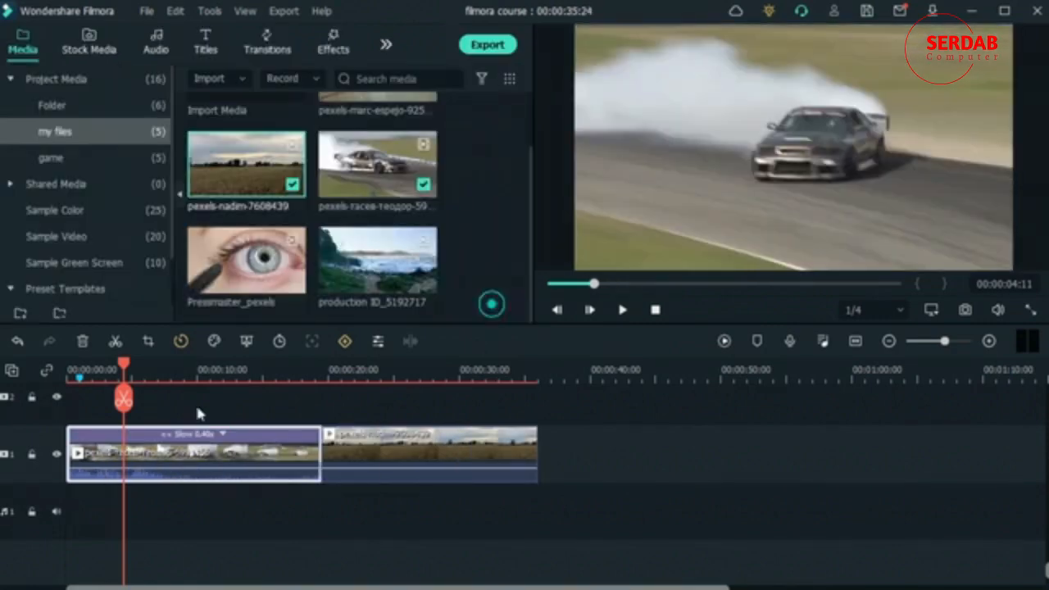
Step: Play the 0.40x car clip from the start of the timeline to check its sound
left_click_drag(126, 361, 34, 376)
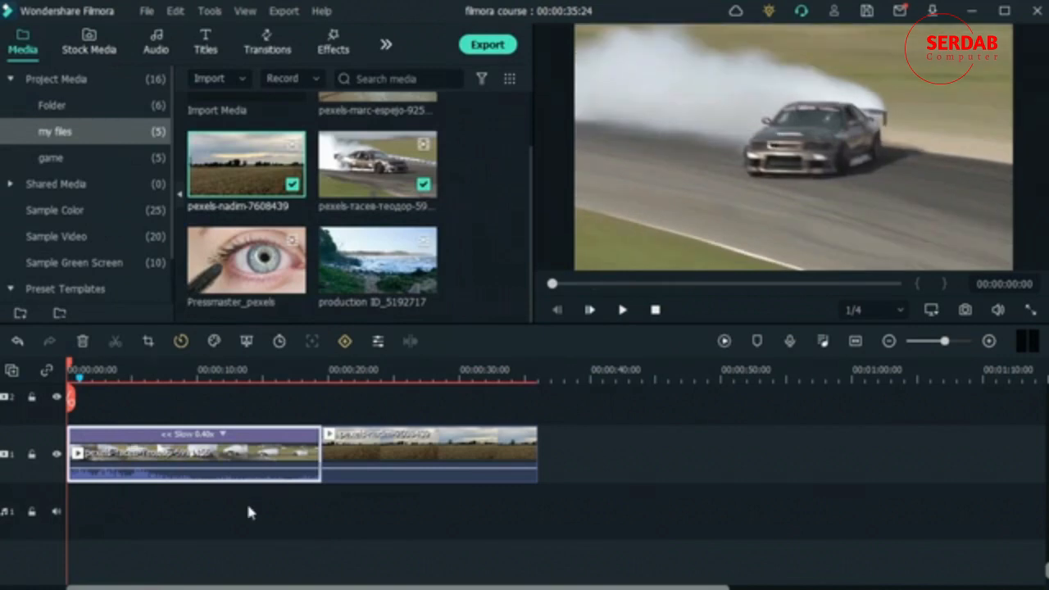
key("space")
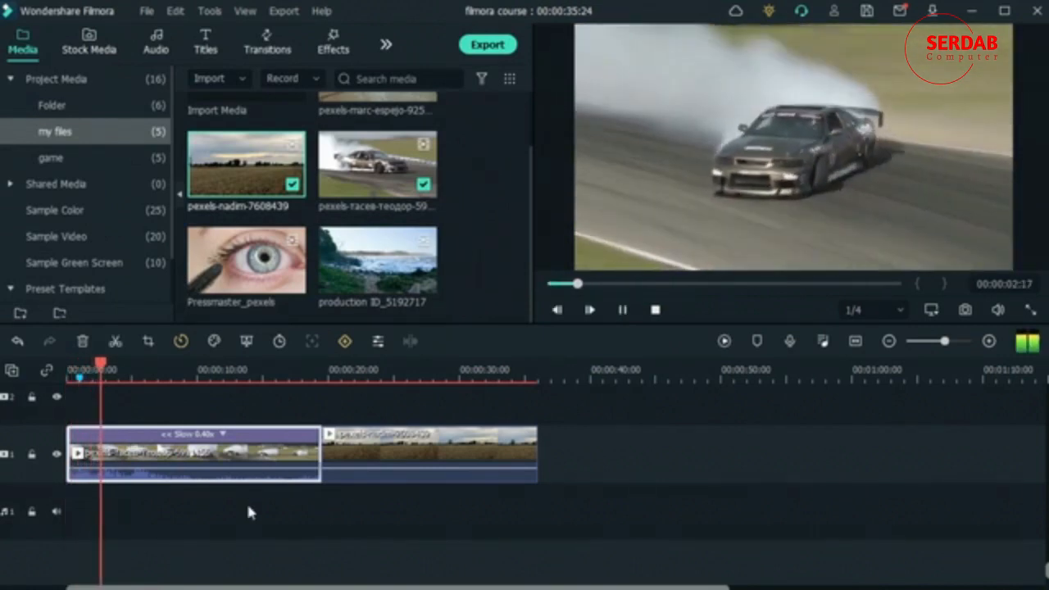
key("space")
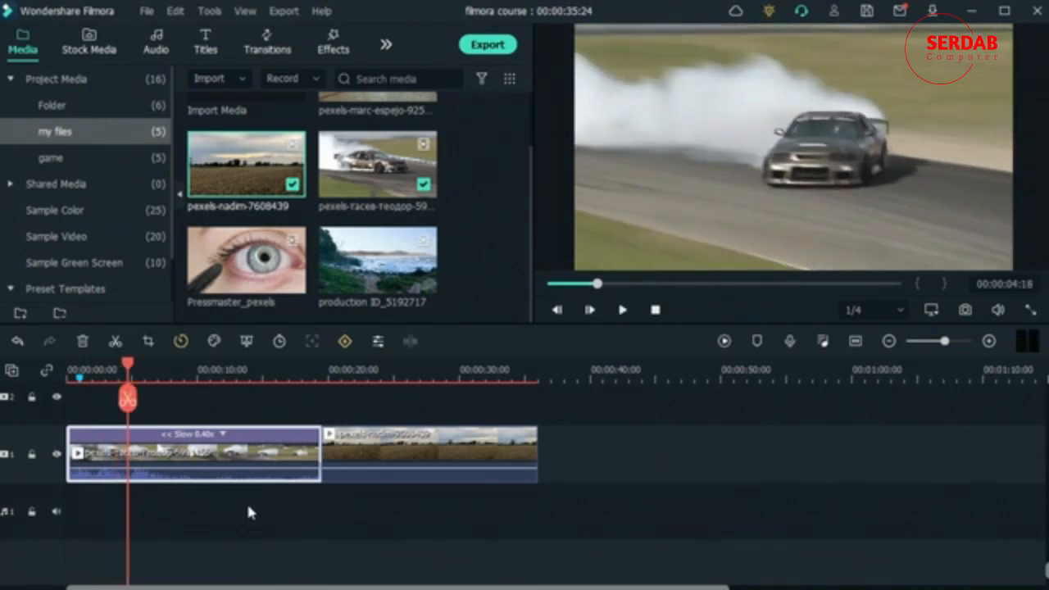
Step: Delete the car and field clips from the timeline and place the original car clip at the start of video track 1
left_click(81, 344)
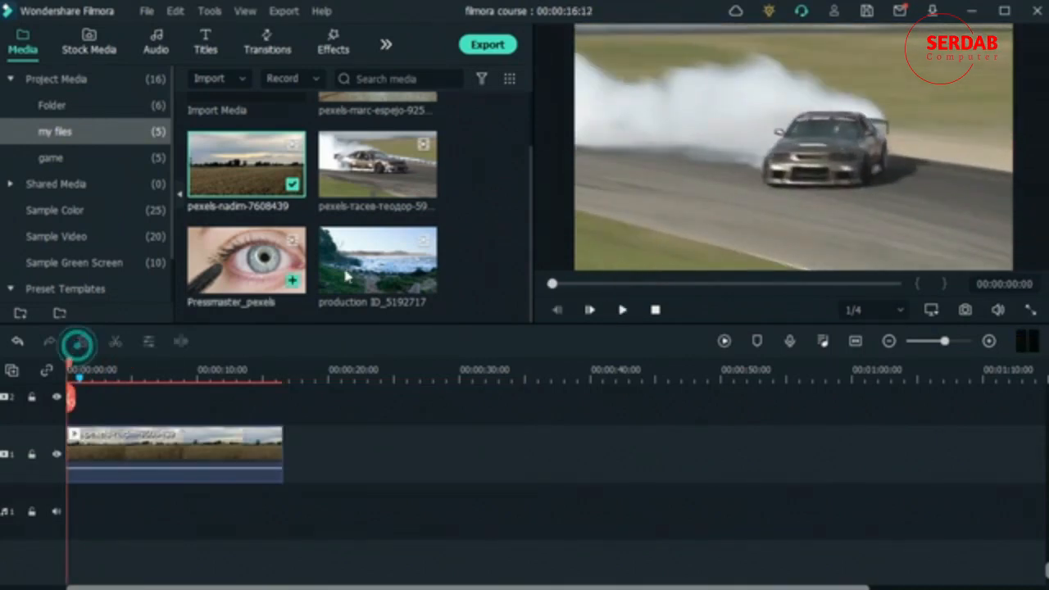
left_click_drag(200, 479, 504, 464)
left_click(81, 341)
left_click_drag(377, 164, 69, 466)
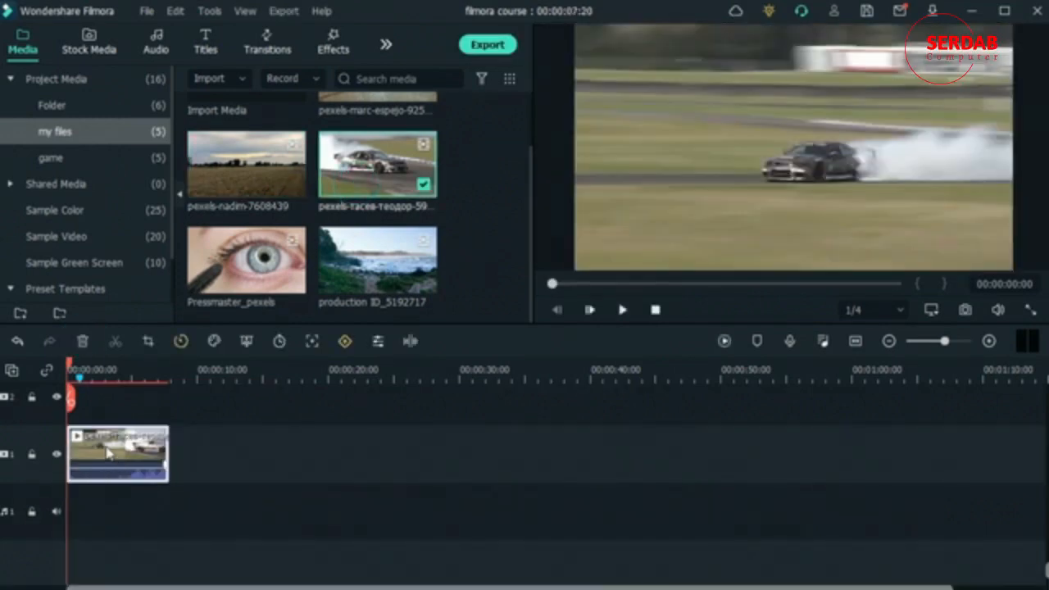
Step: Disable Maintain Audio Pitch for the new car clip and set its uniform speed to 0.48
left_click(181, 342)
left_click(218, 364)
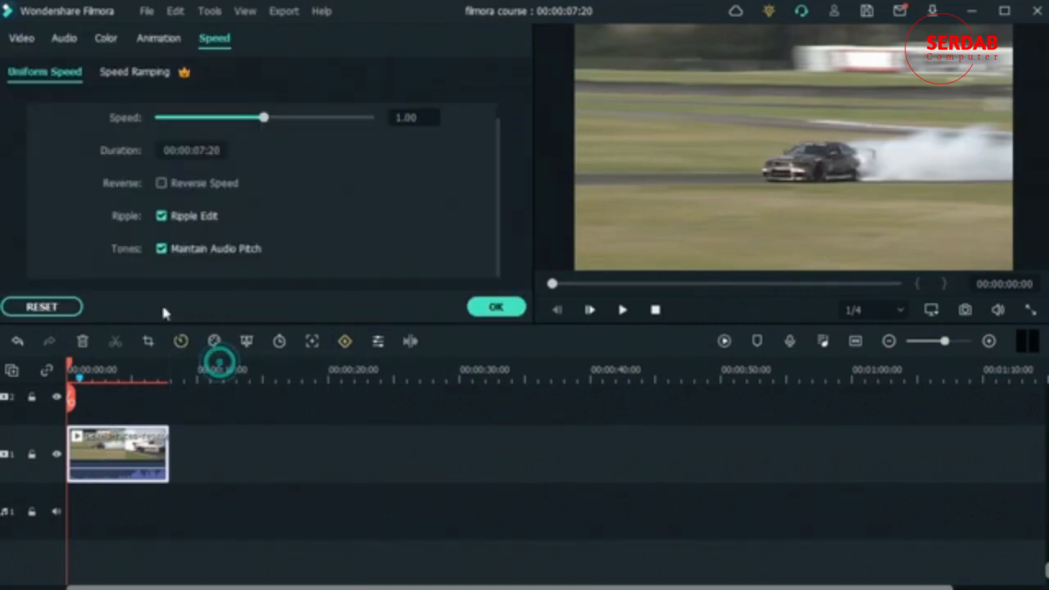
left_click(162, 249)
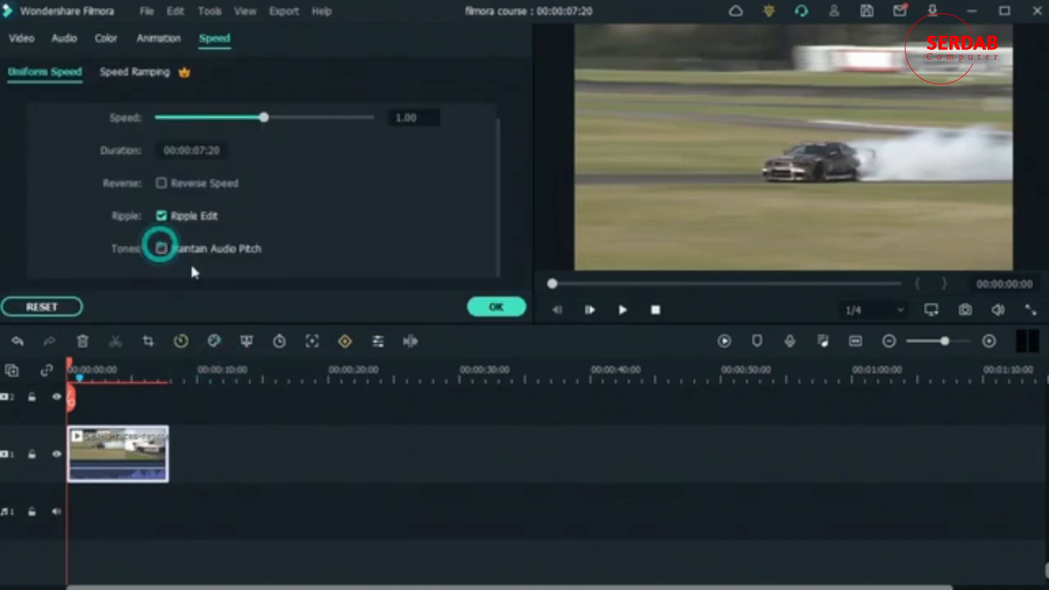
left_click_drag(263, 118, 209, 117)
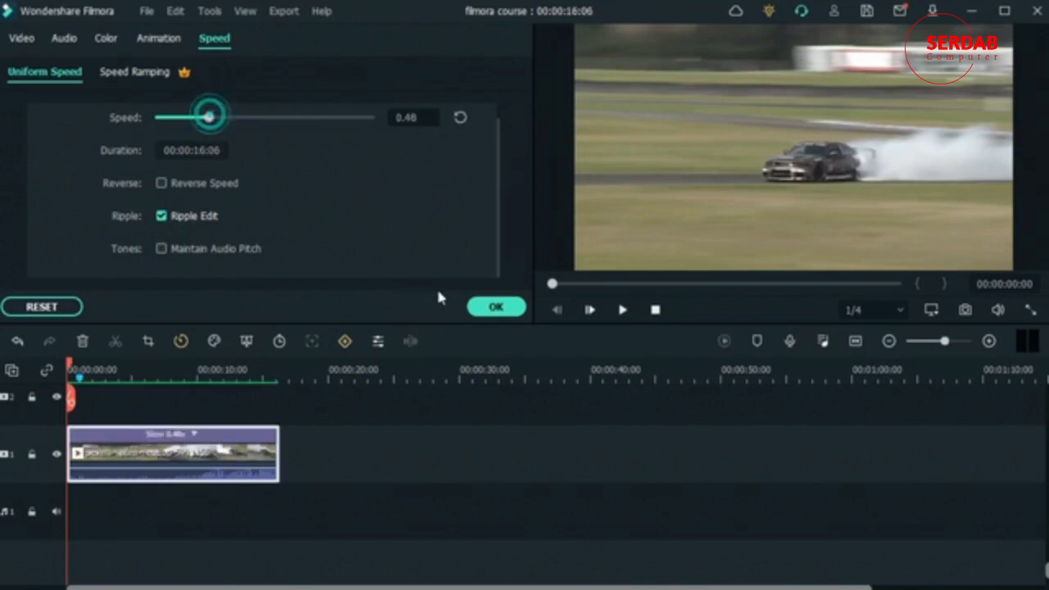
left_click(489, 306)
Step: Play the slowed car clip from 00:00:09:14 to hear its unpreserved pitch
left_click(191, 371)
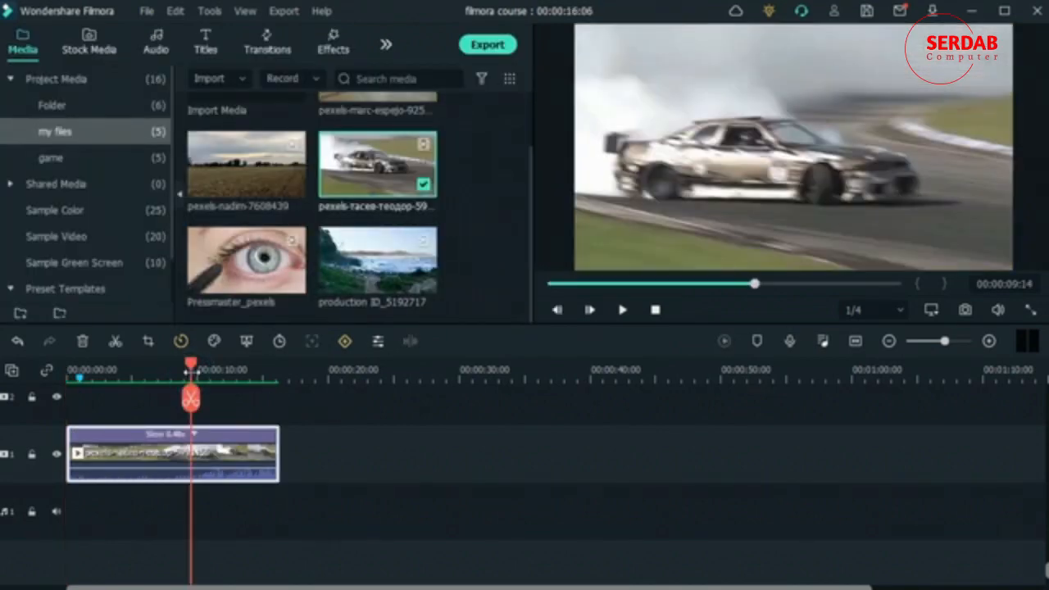
key("space")
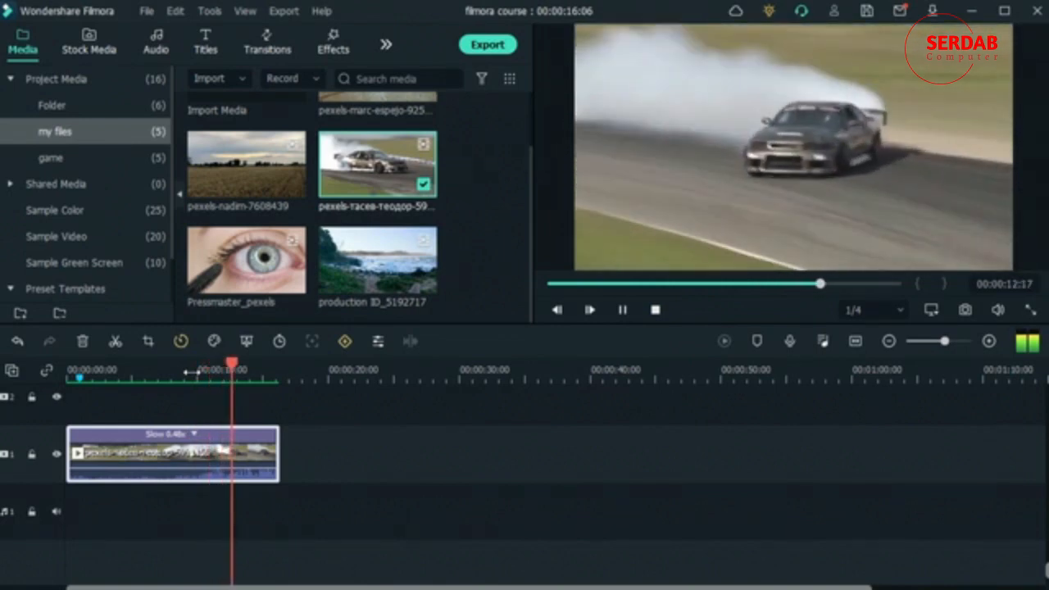
key("space")
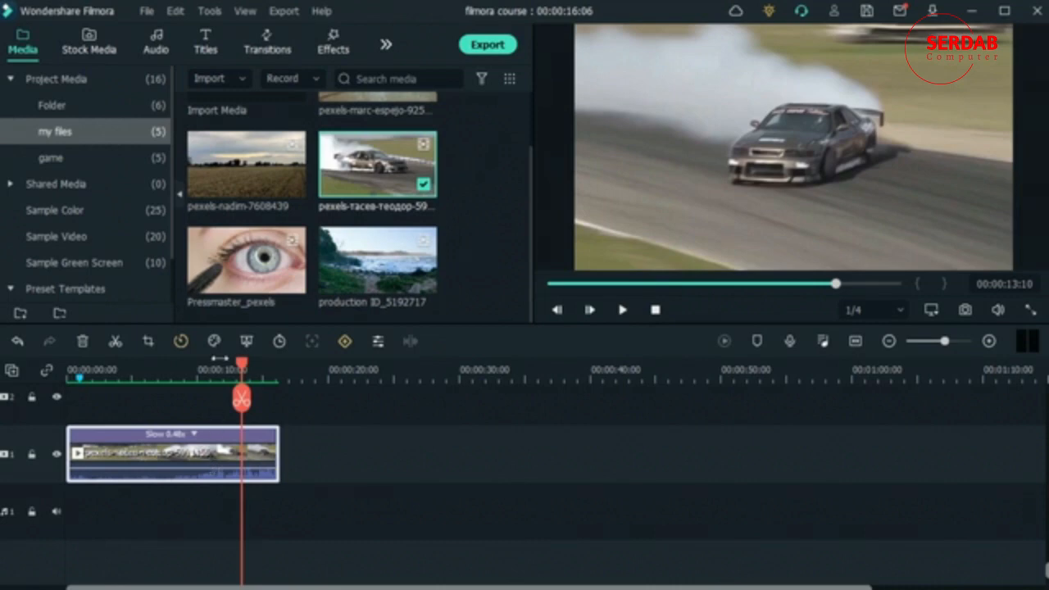
Step: Set the car clip's uniform speed to 4.88 with Maintain Audio Pitch off and play it from the start
left_click(181, 341)
left_click(246, 370)
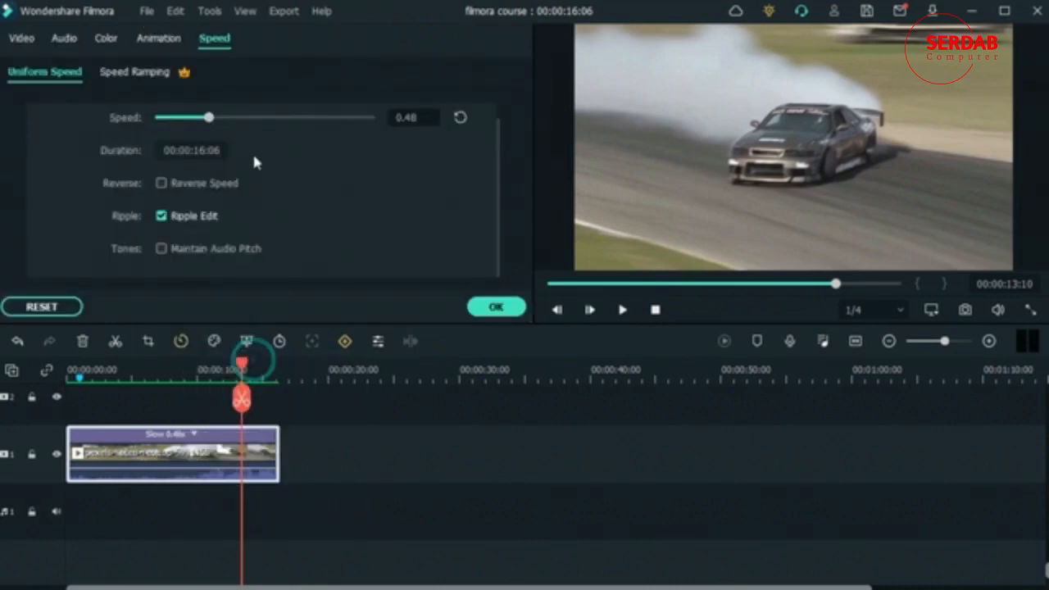
left_click_drag(320, 120, 270, 118)
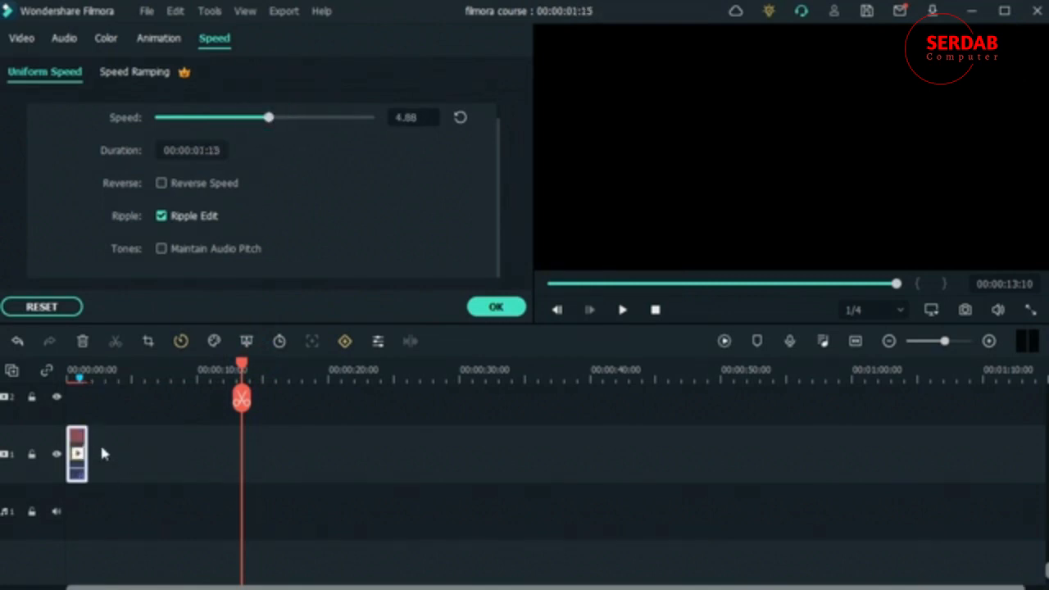
left_click(494, 308)
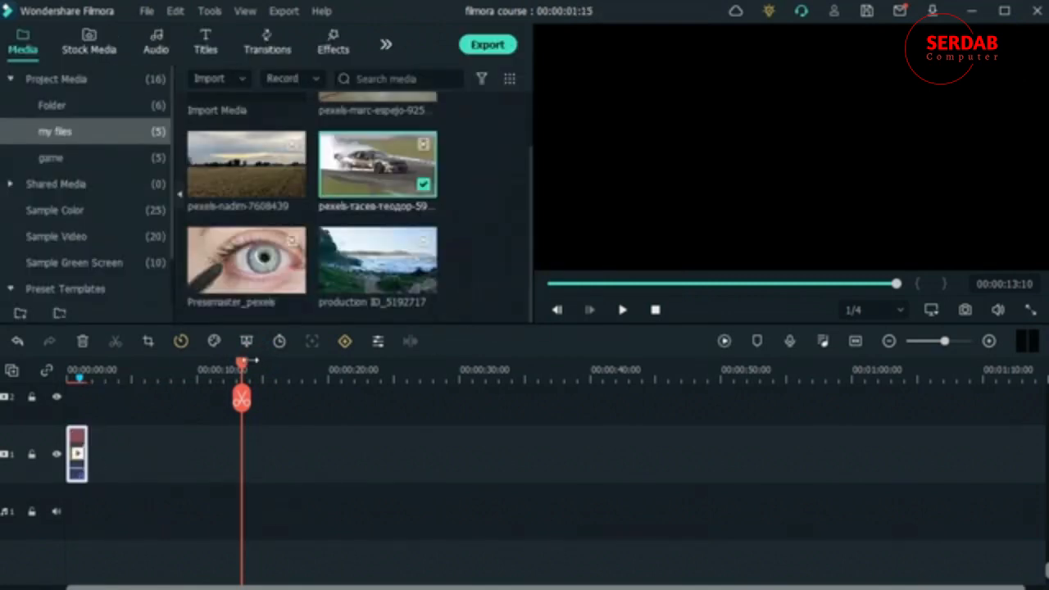
left_click_drag(243, 362, 69, 366)
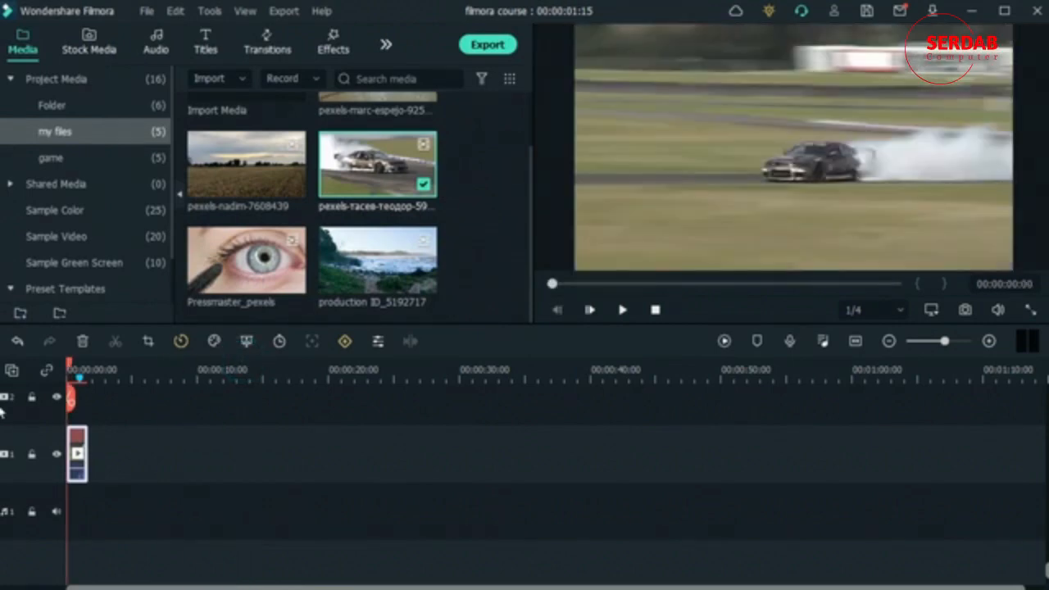
key("space")
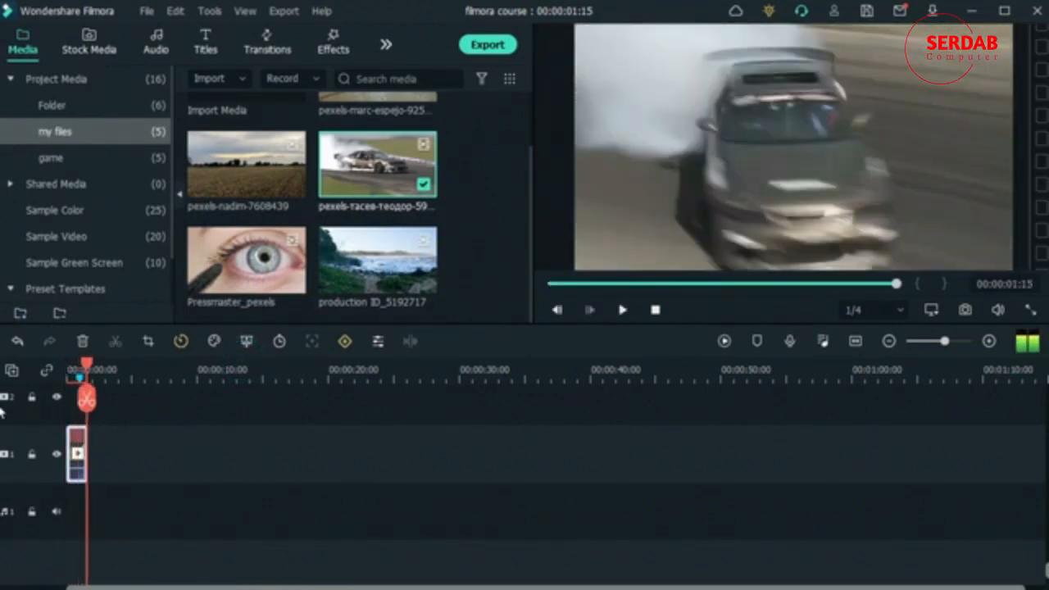
Step: Reset the car clip's speed settings, set its uniform speed to 0.57 with Maintain Audio Pitch on, and play it
left_click(181, 341)
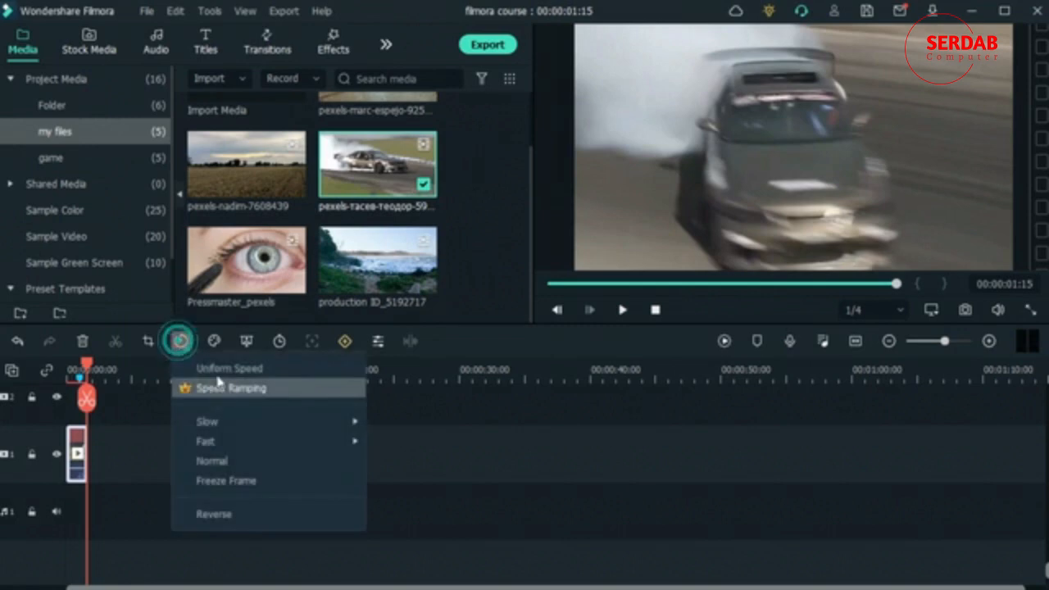
left_click(220, 369)
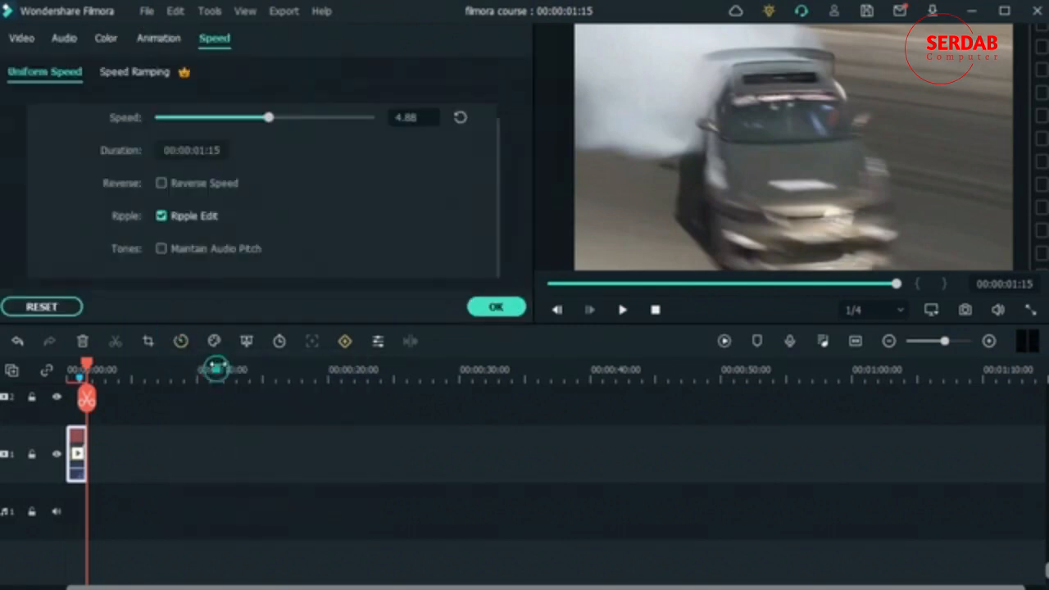
left_click(56, 306)
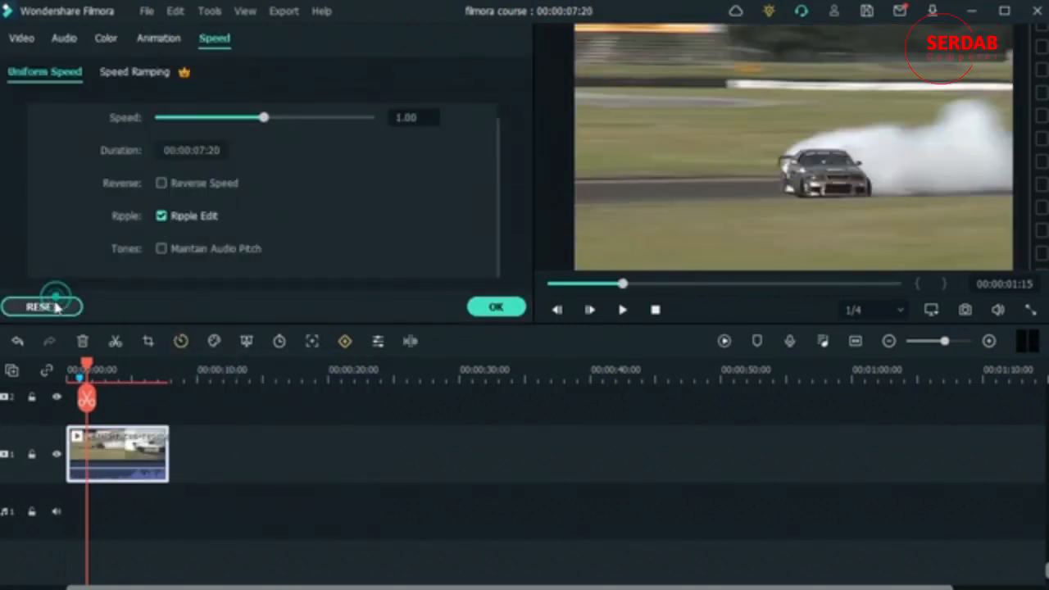
left_click(161, 249)
left_click(219, 117)
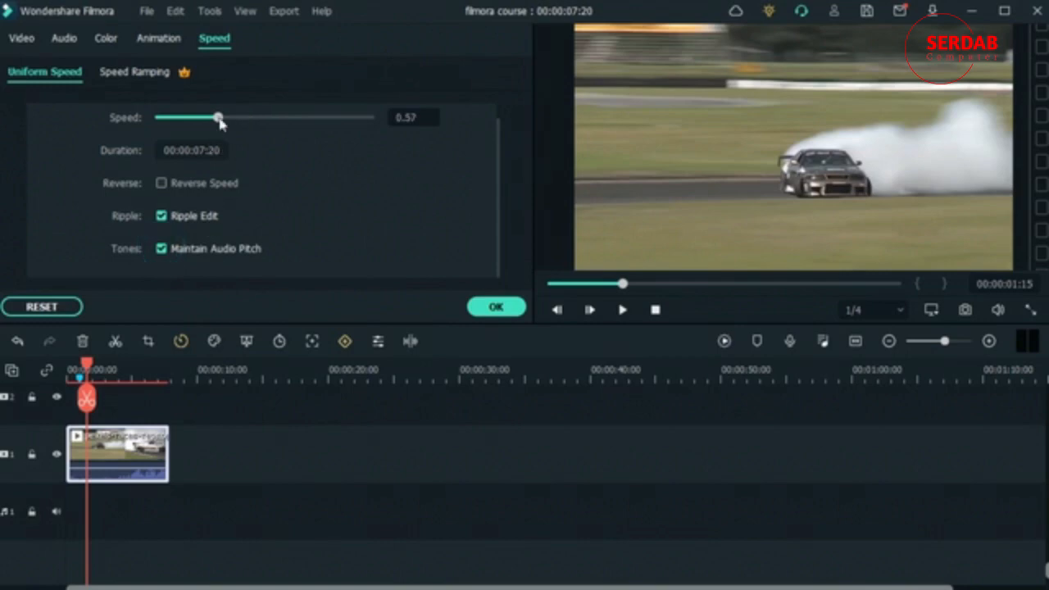
left_click(497, 307)
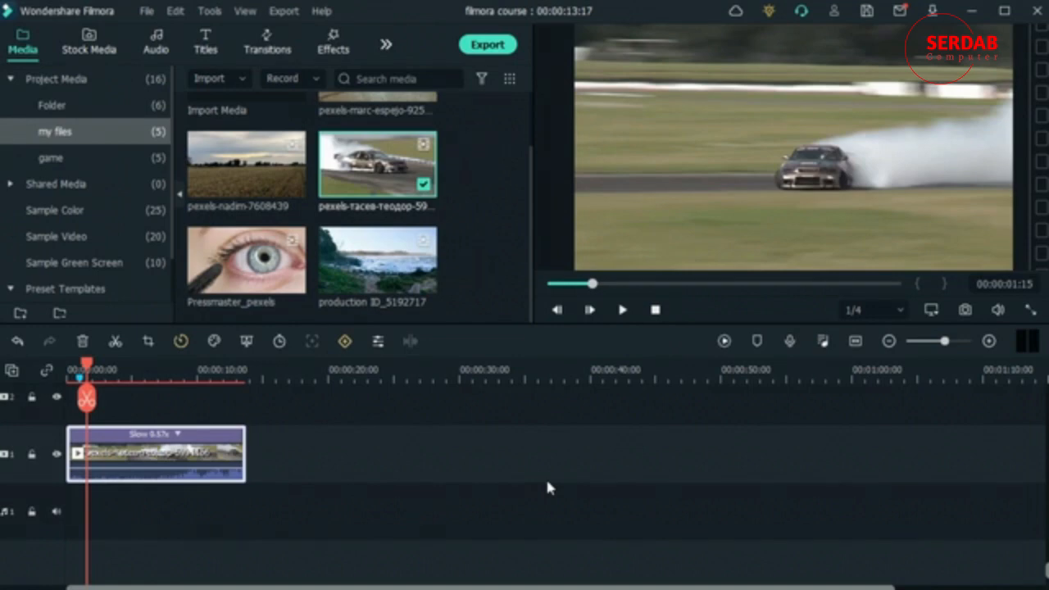
key("space")
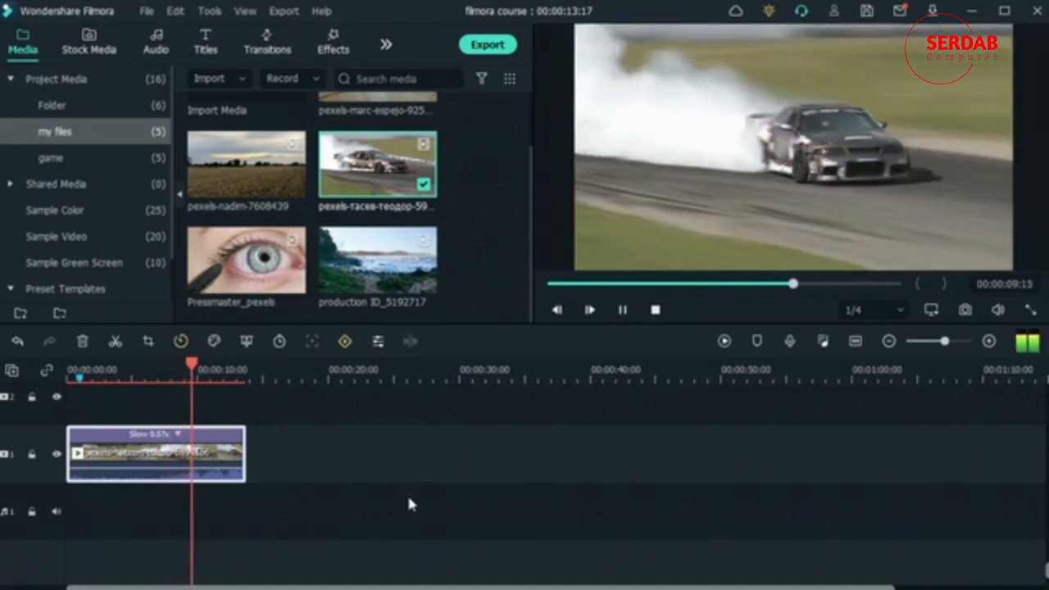
key("space")
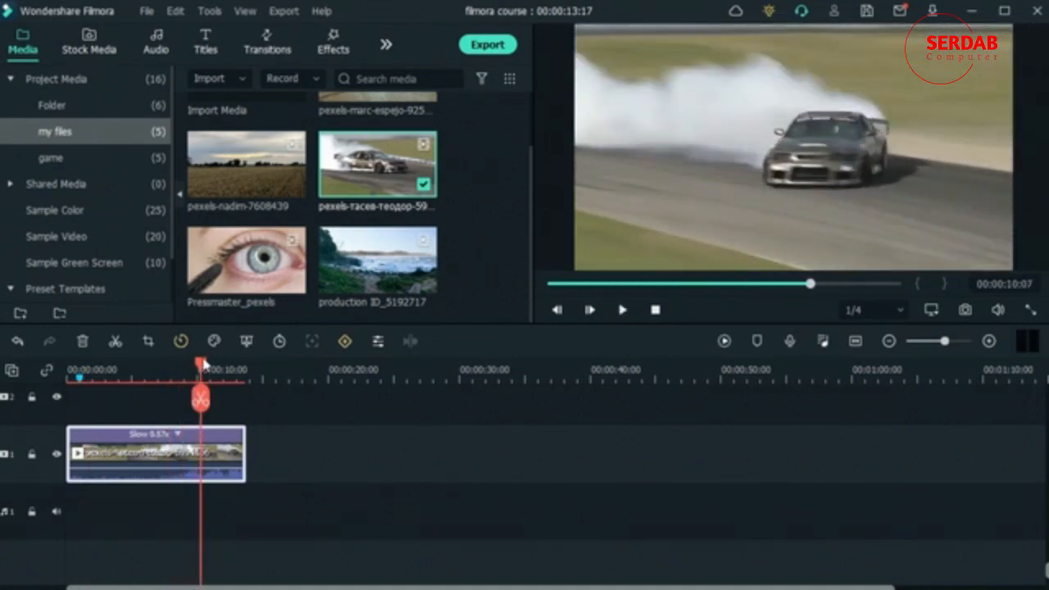
Step: Set the car clip's uniform speed to 0.55 with Maintain Audio Pitch off and play it from 00:00:07:21
left_click(168, 369)
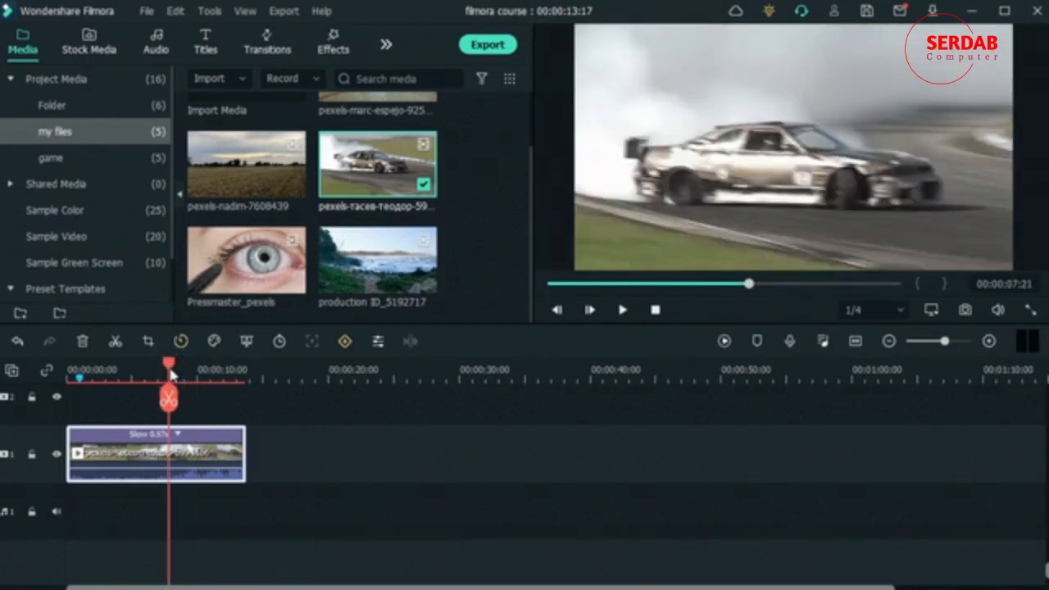
left_click(180, 341)
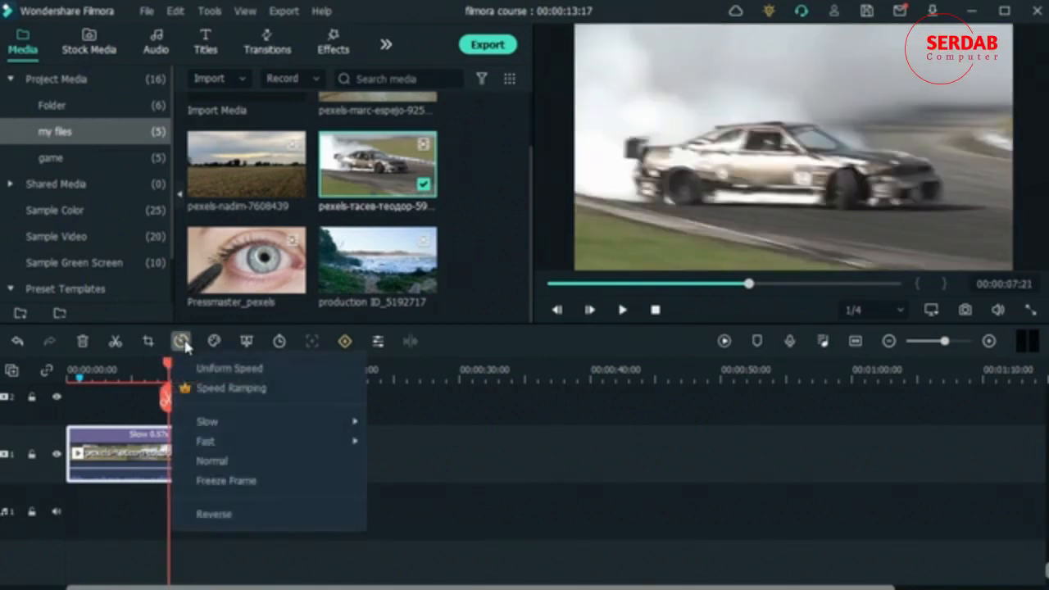
left_click(209, 369)
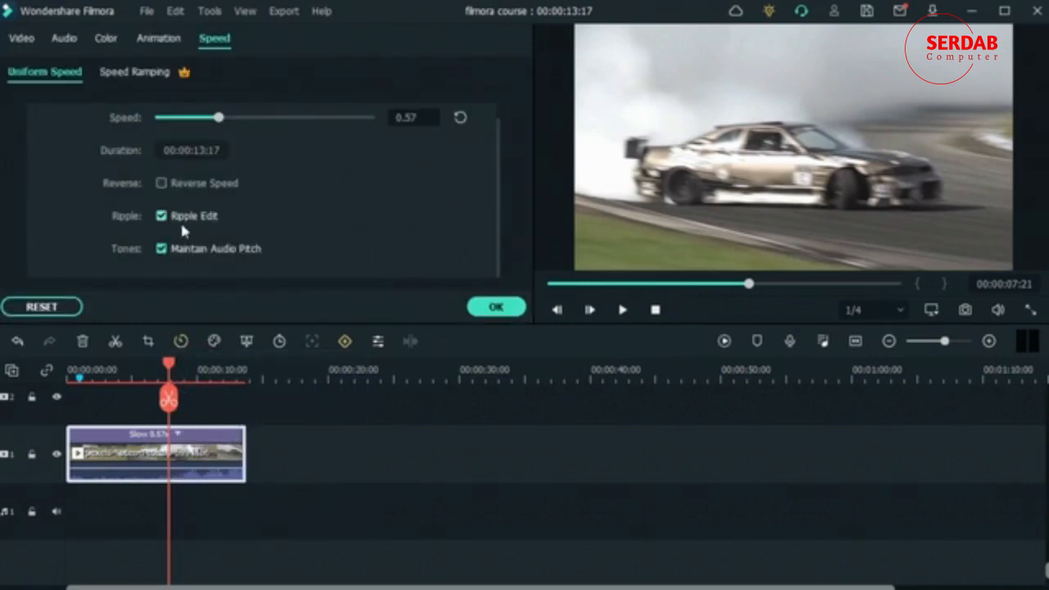
left_click(40, 310)
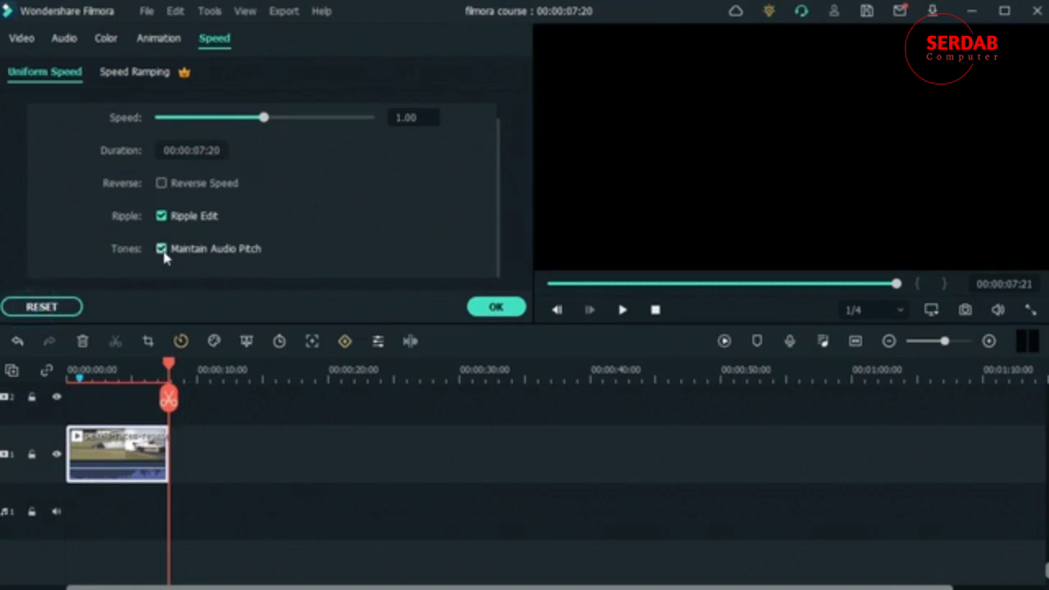
left_click(163, 250)
double_click(407, 120)
type("0.")
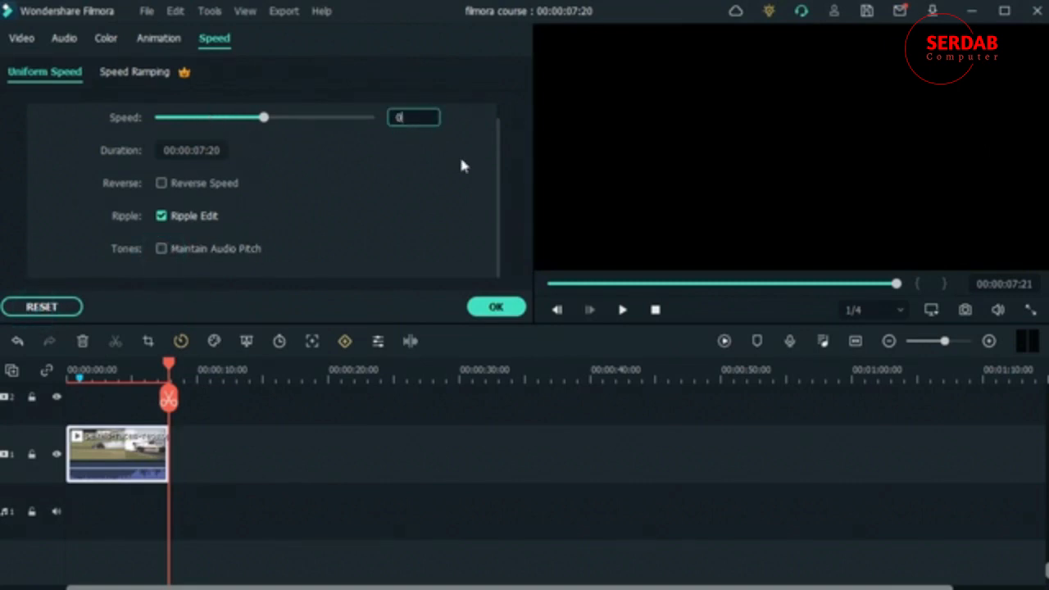
type("50")
left_click(492, 310)
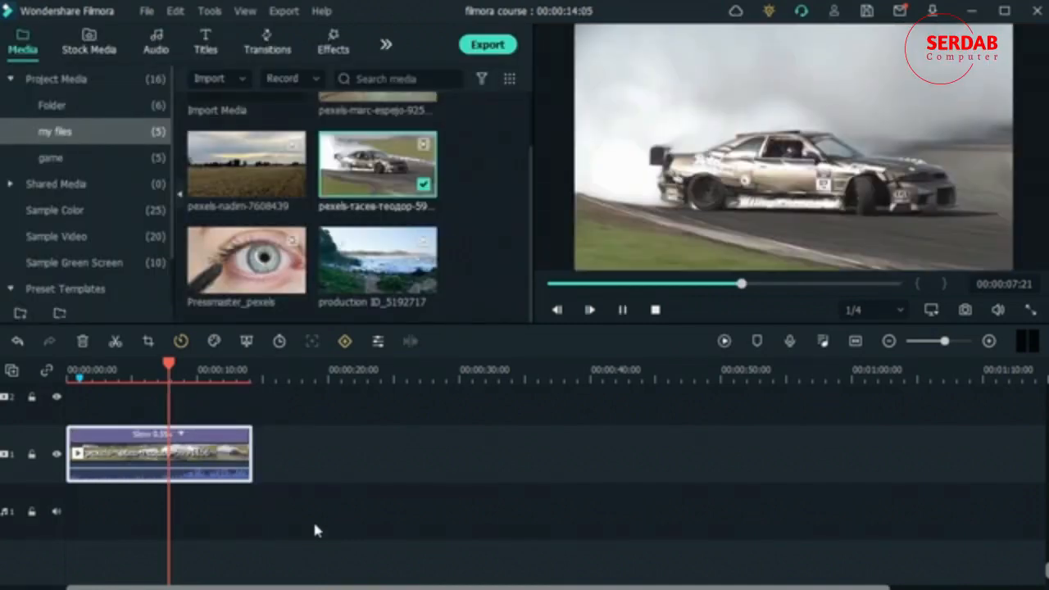
key("space")
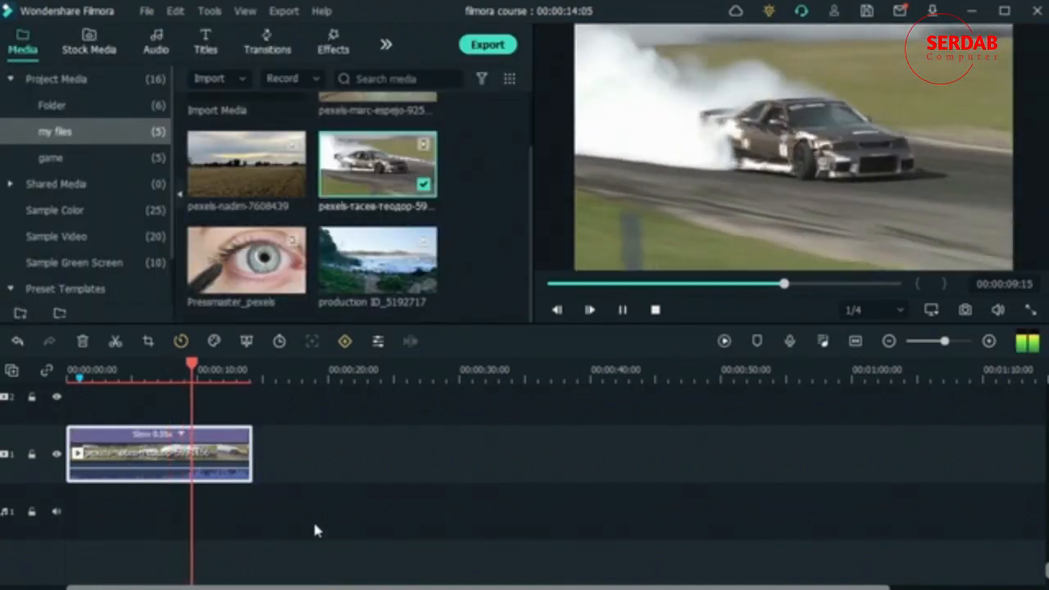
key("space")
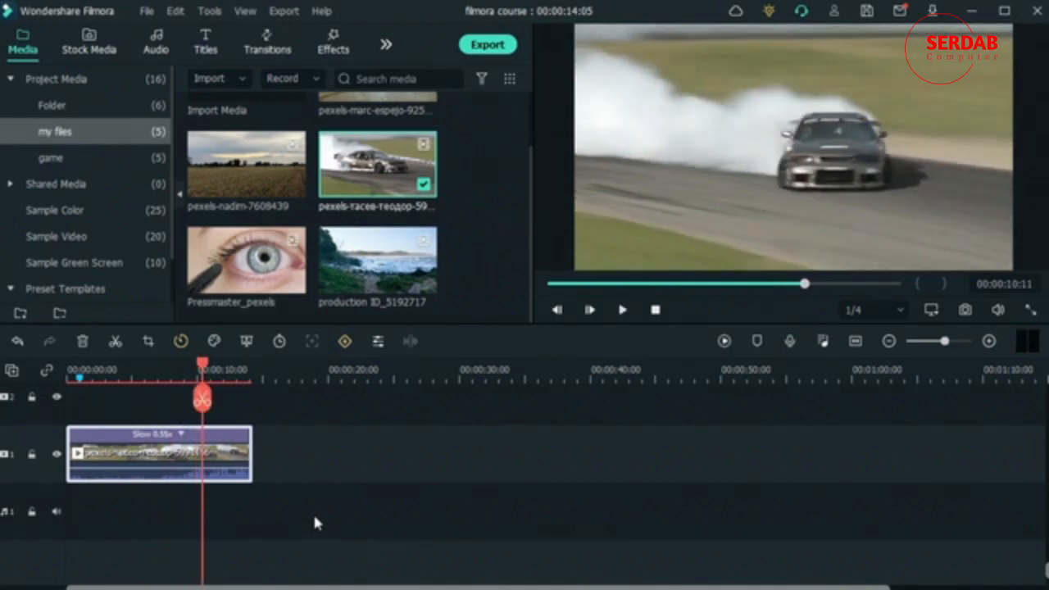
Step: Reset the car clip's uniform speed settings, enable Maintain Audio Pitch and leave the speed settings
left_click(181, 342)
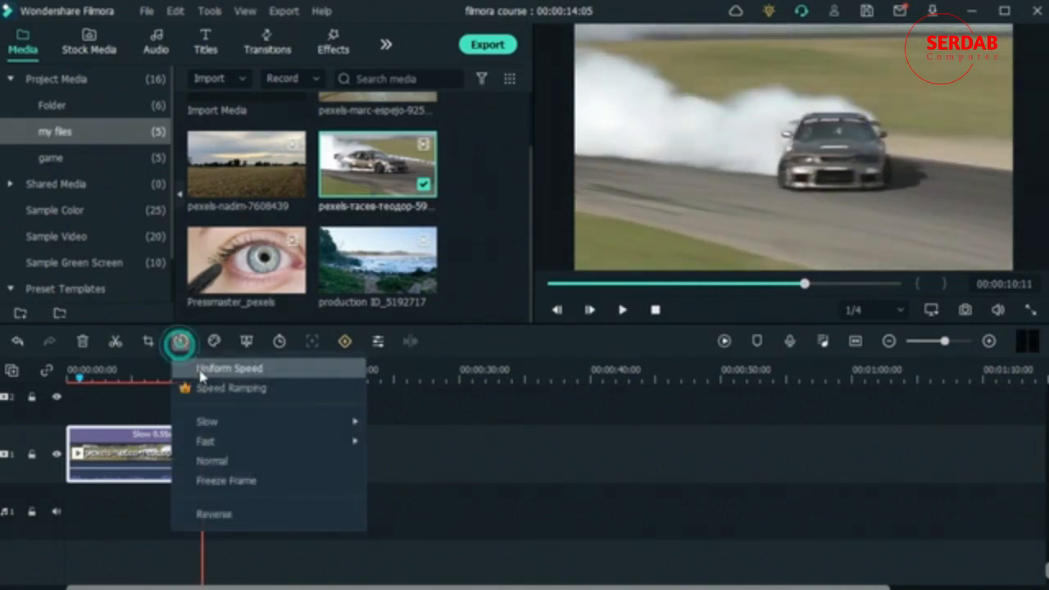
left_click(201, 376)
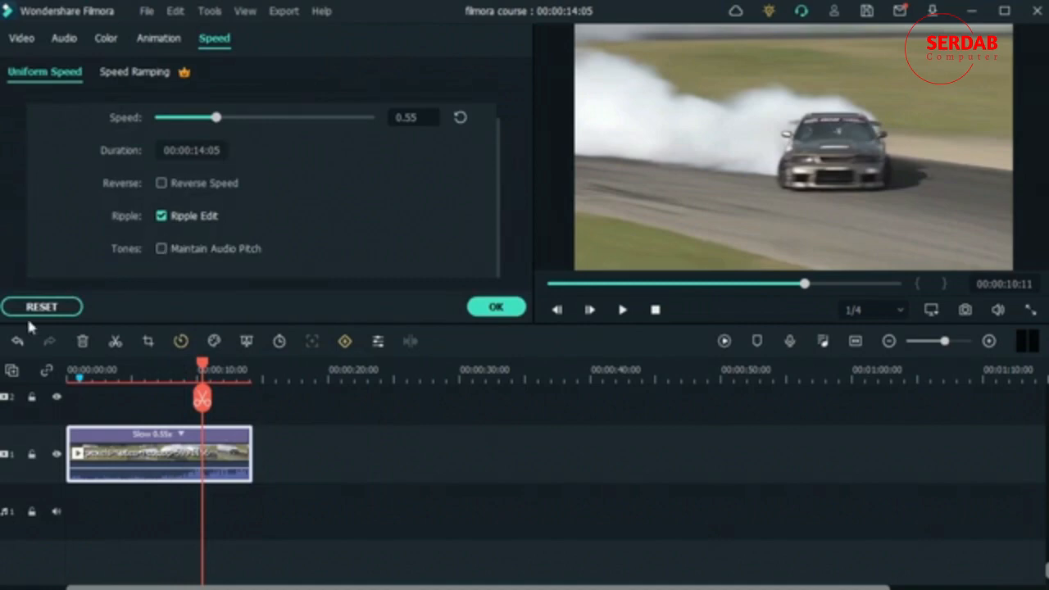
left_click(65, 306)
left_click(162, 248)
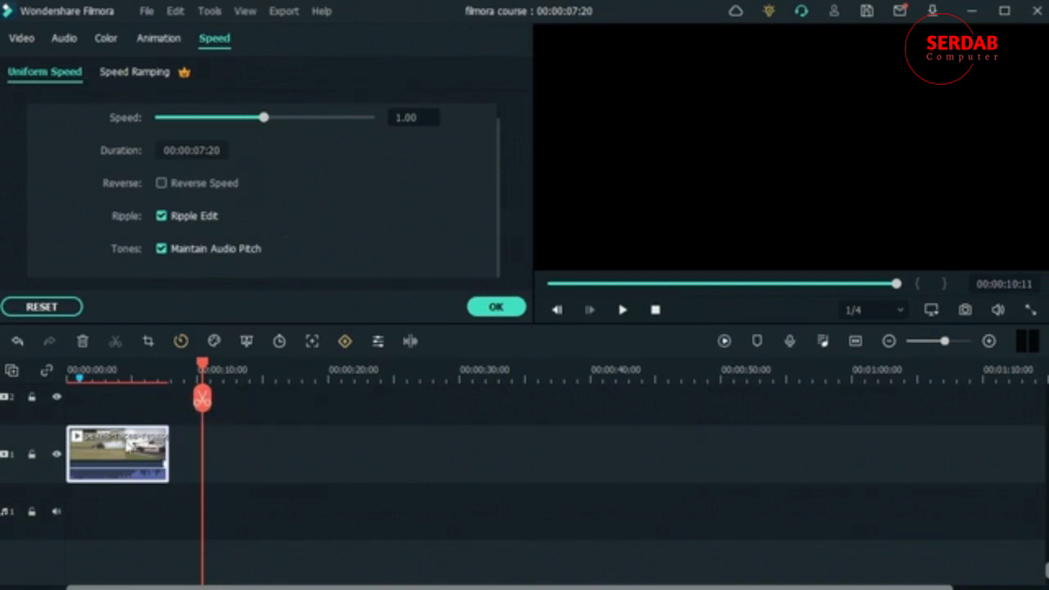
right_click(135, 449)
left_click(301, 490)
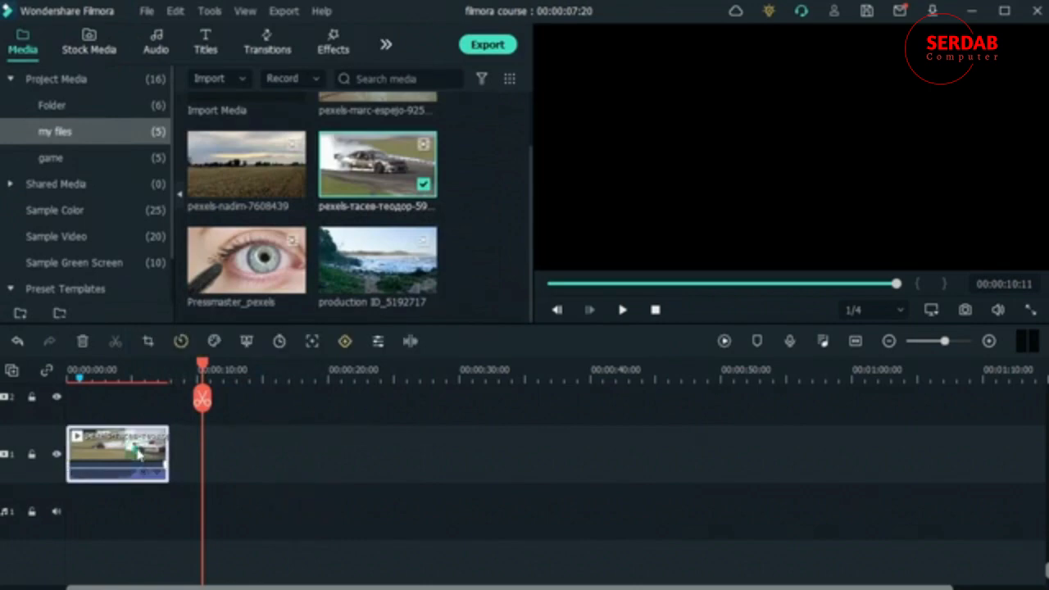
Step: Apply the 0.1x slow speed preset to the car clip
left_click(181, 341)
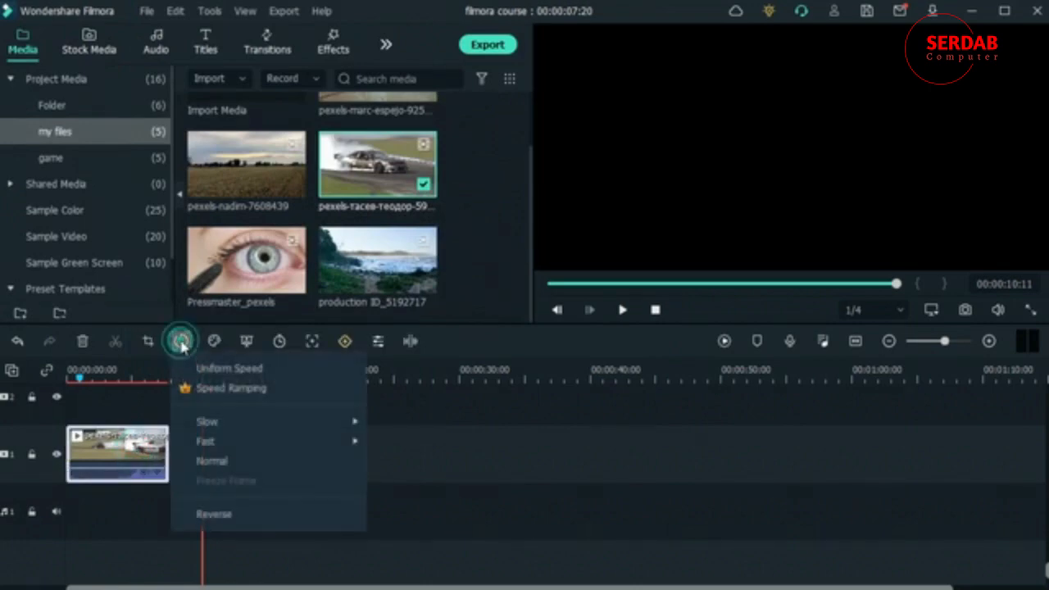
mouse_move(297, 421)
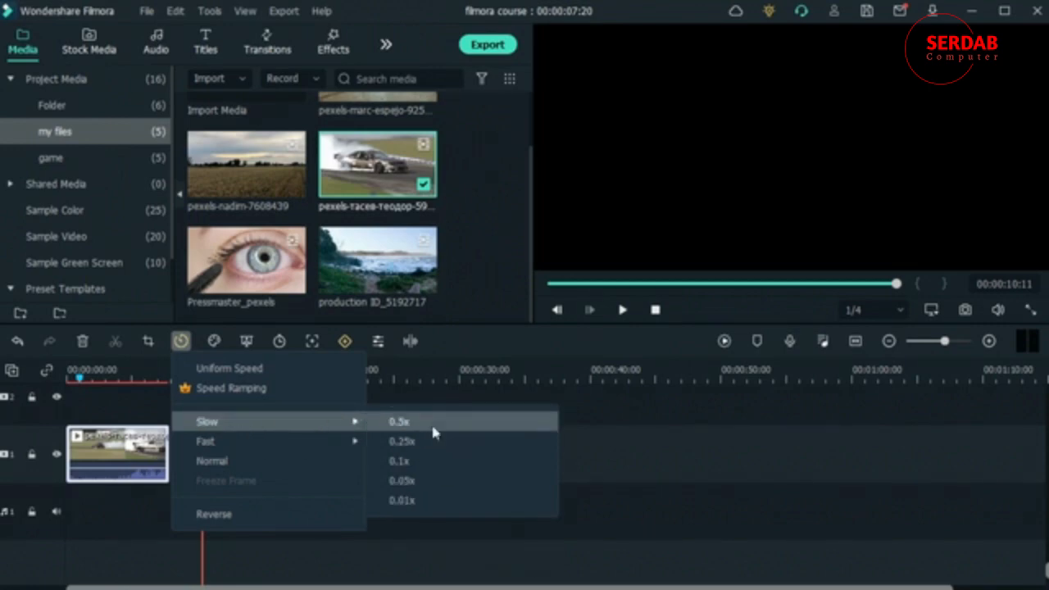
left_click(427, 461)
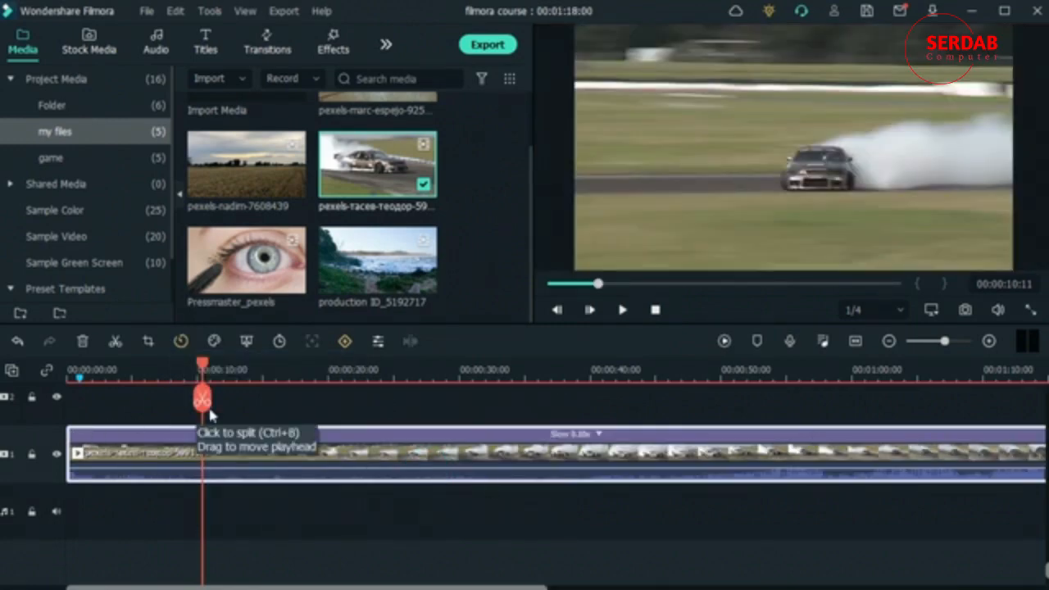
Step: Return the slowed car clip to the Normal speed preset and deselect it
left_click(181, 341)
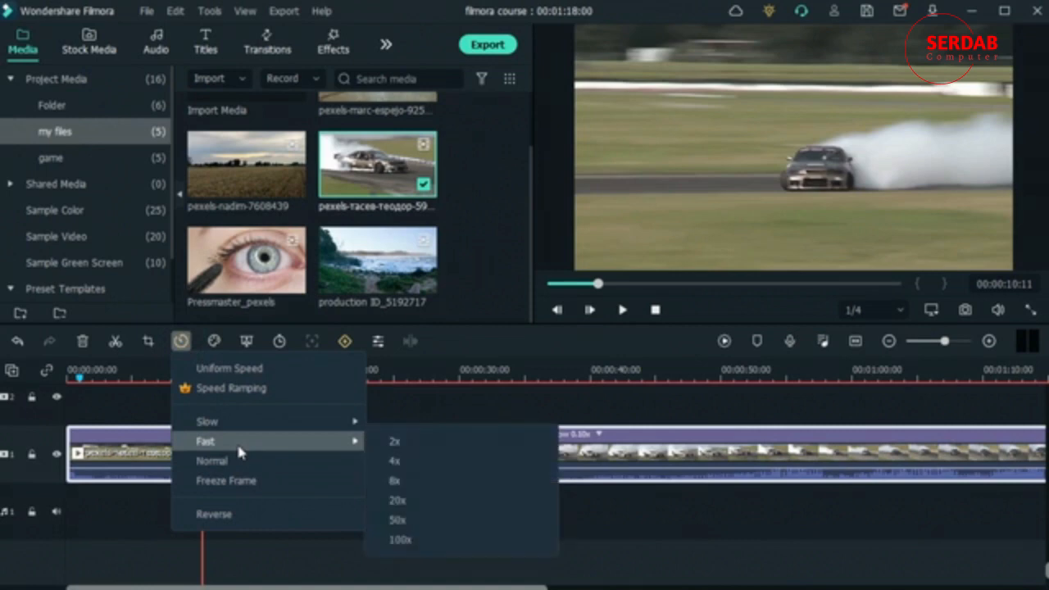
left_click(228, 464)
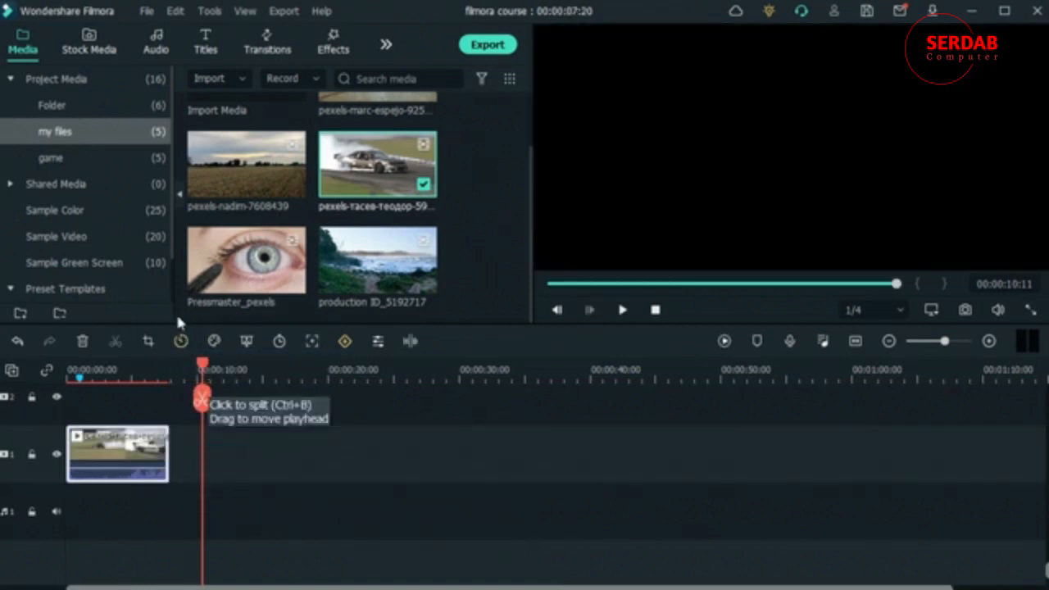
left_click(180, 343)
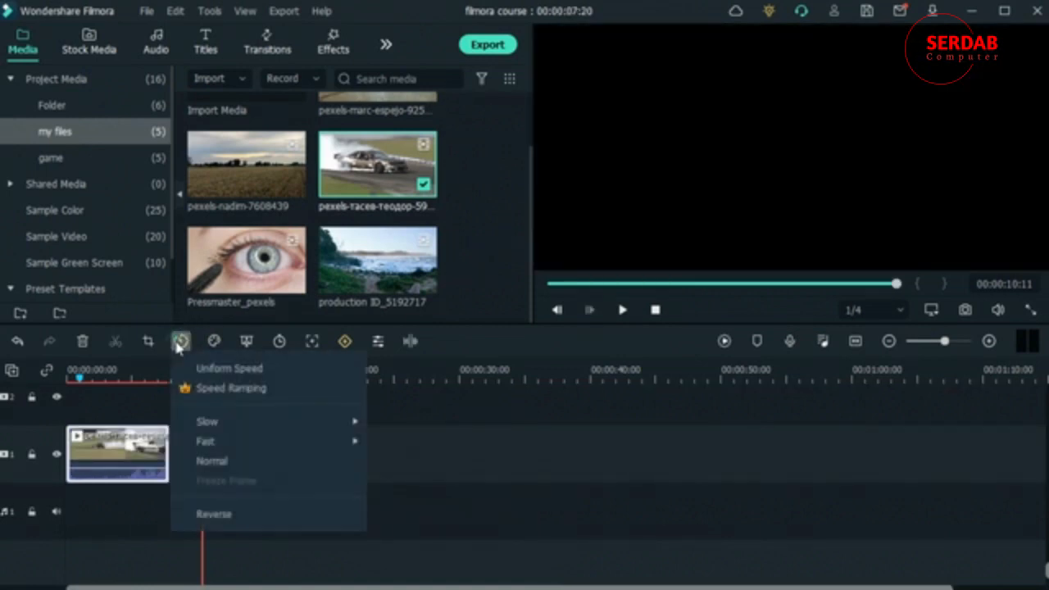
left_click(229, 513)
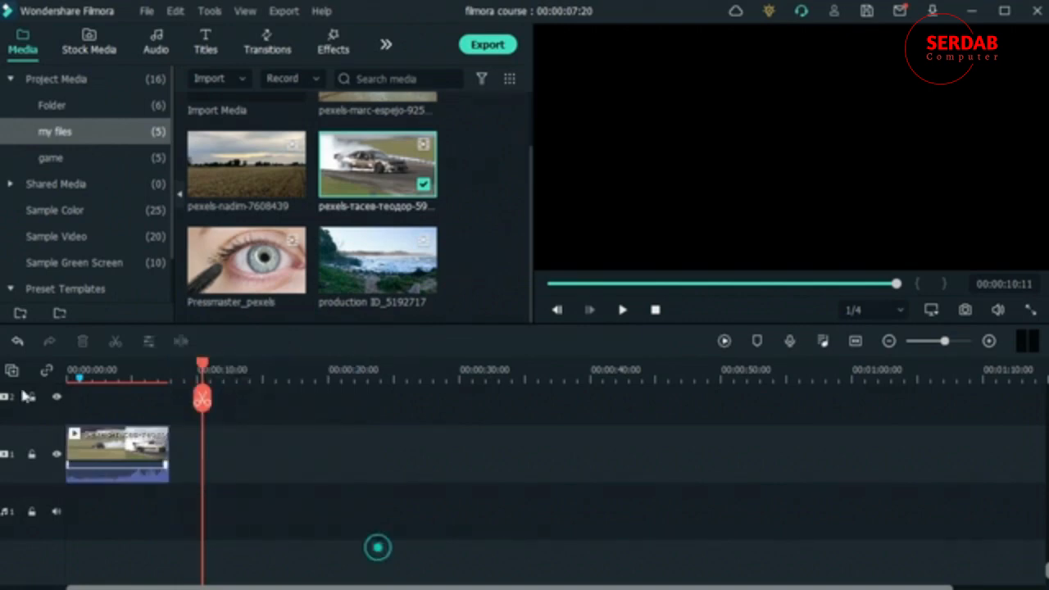
Step: Insert a freeze frame into the car clip at 00:00:02:09
left_click(123, 434)
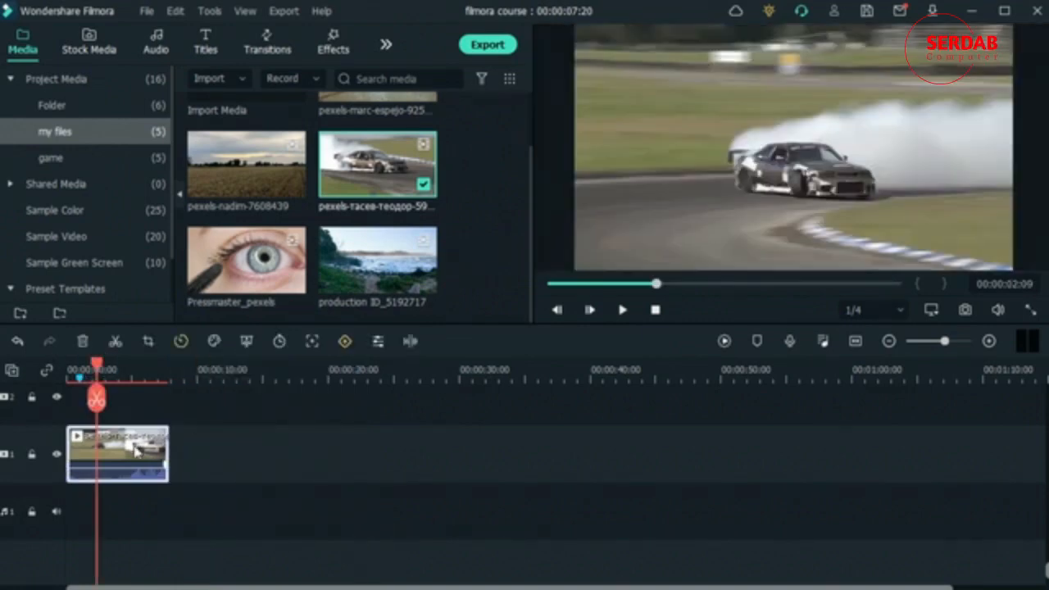
left_click(180, 341)
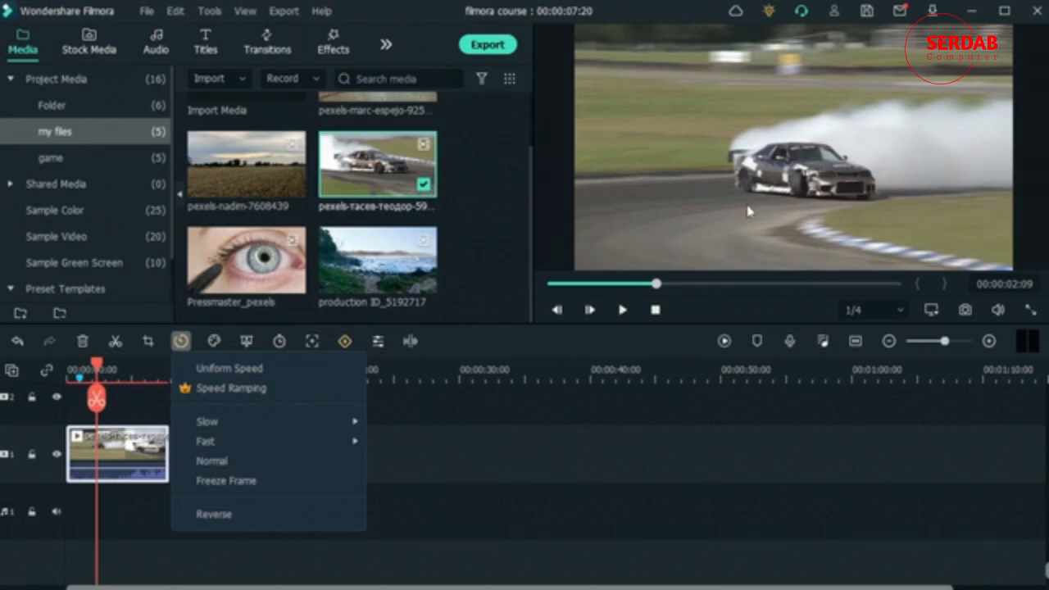
left_click(246, 481)
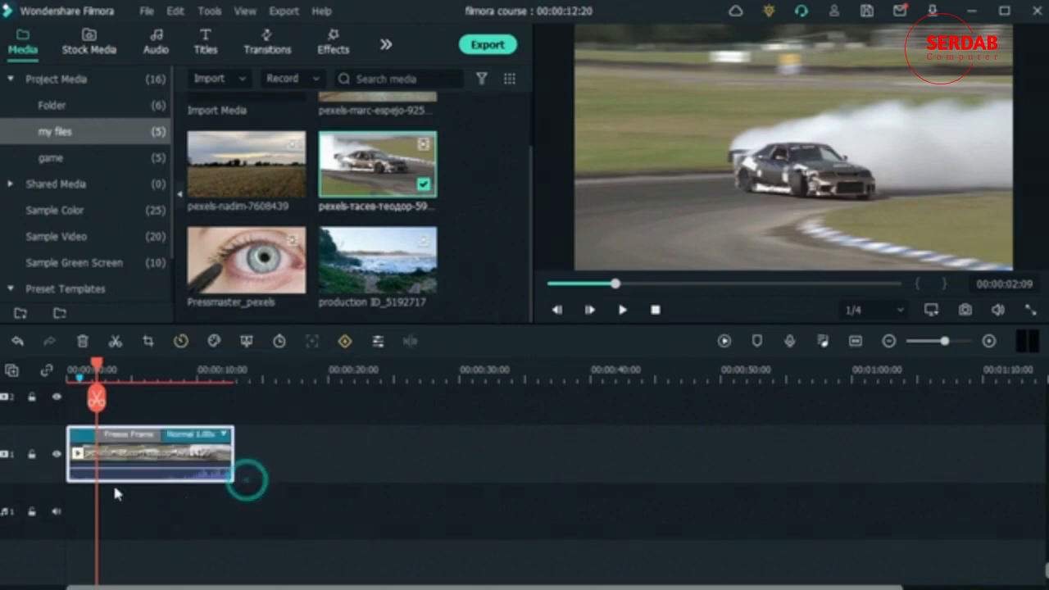
Step: Render the timeline preview from the start and play the car clip through its freeze frame
left_click_drag(95, 364, 68, 376)
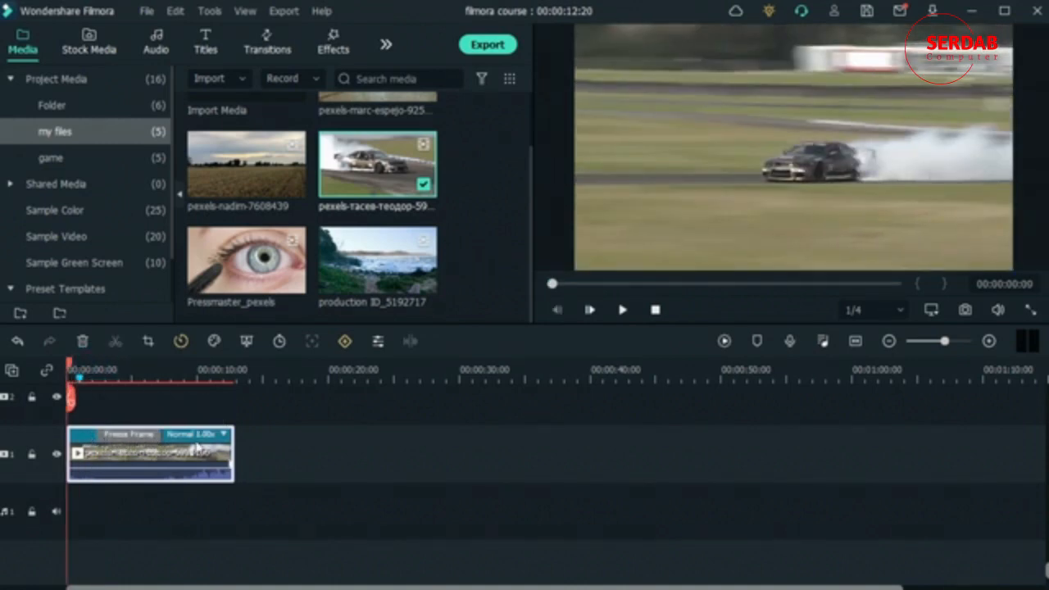
left_click(724, 341)
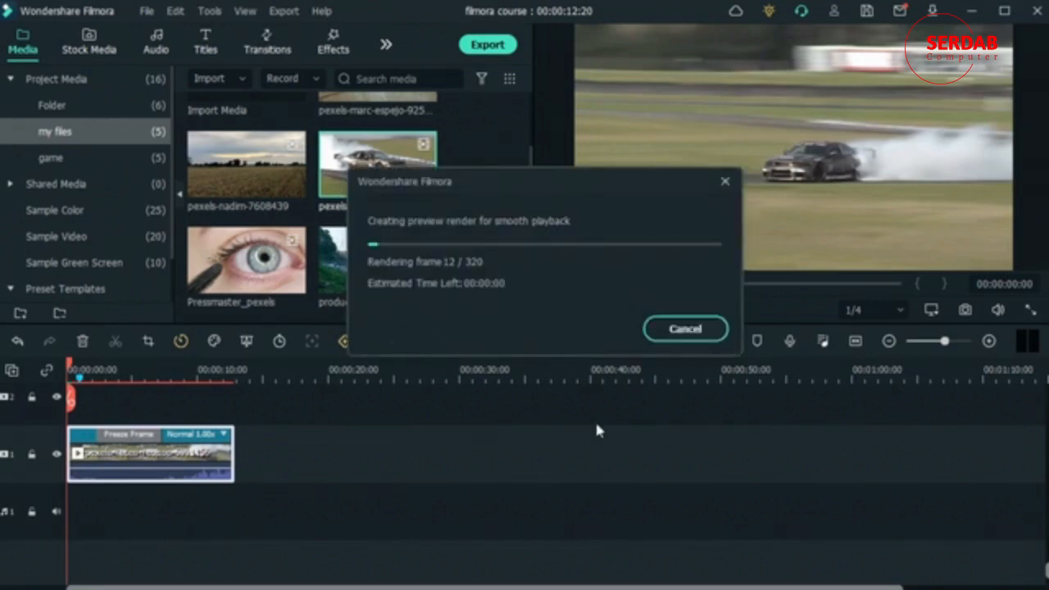
key("space")
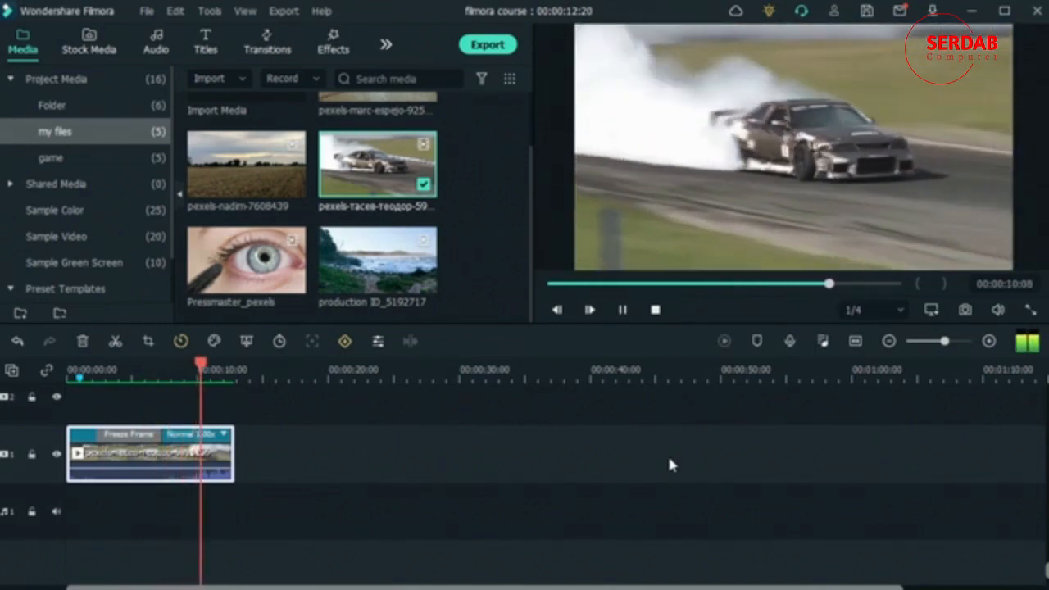
key("space")
Step: Review the freeze frame's duration setting and accept 00:00:05:00 with Ripple Edit on
right_click(128, 438)
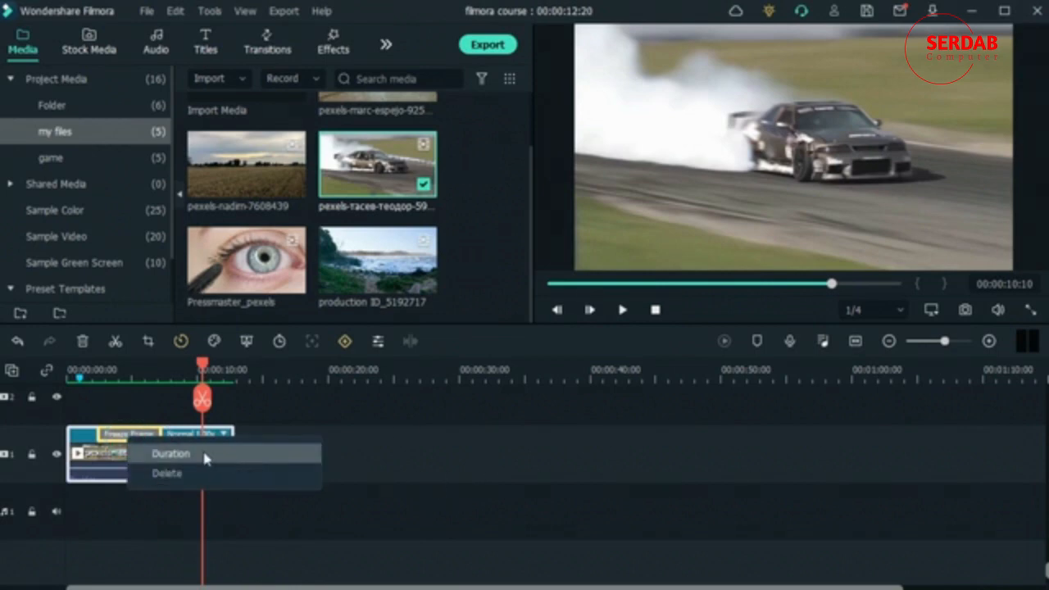
left_click(171, 456)
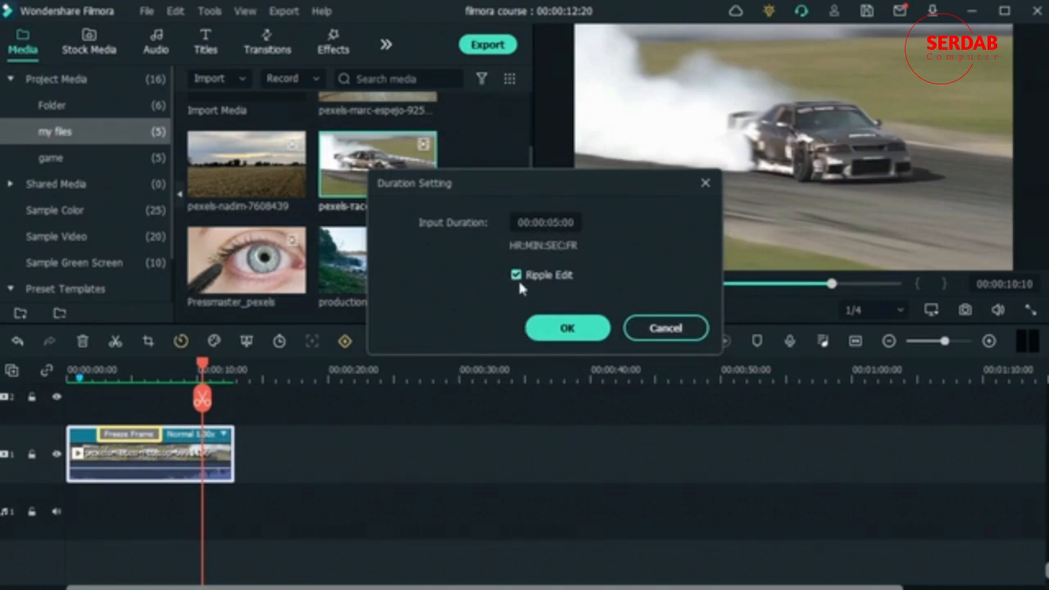
left_click(589, 328)
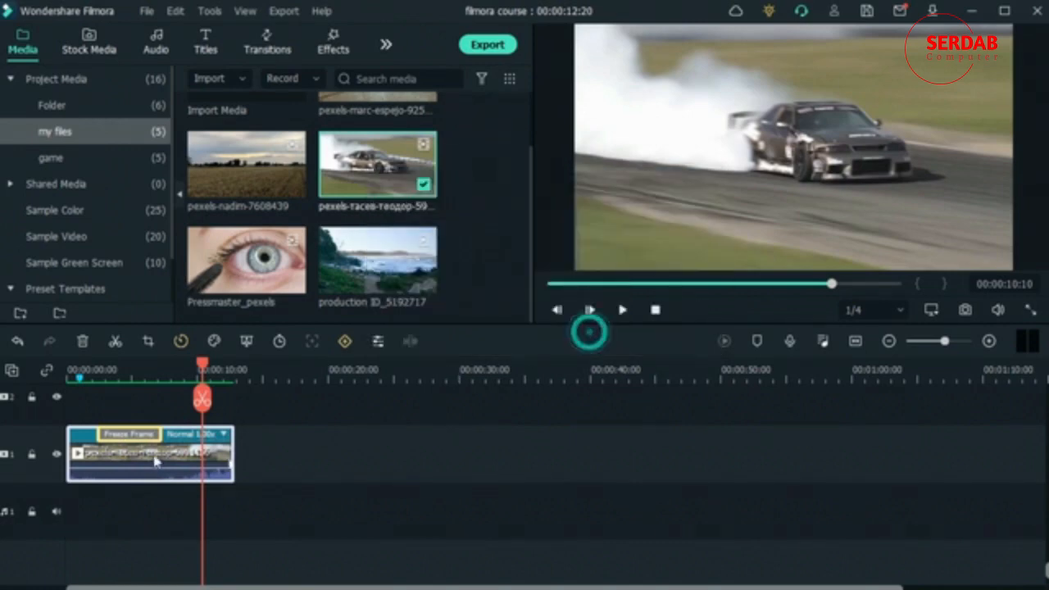
Step: Stretch the freeze frame section directly on the timeline so the car clip ends at about 00:00:16:10
right_click(148, 443)
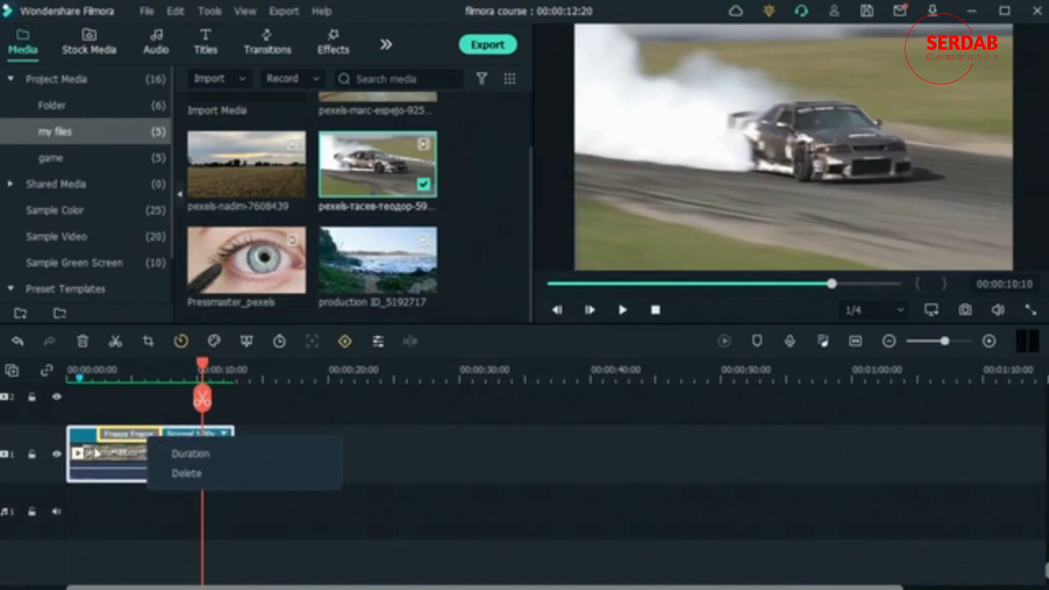
left_click(116, 410)
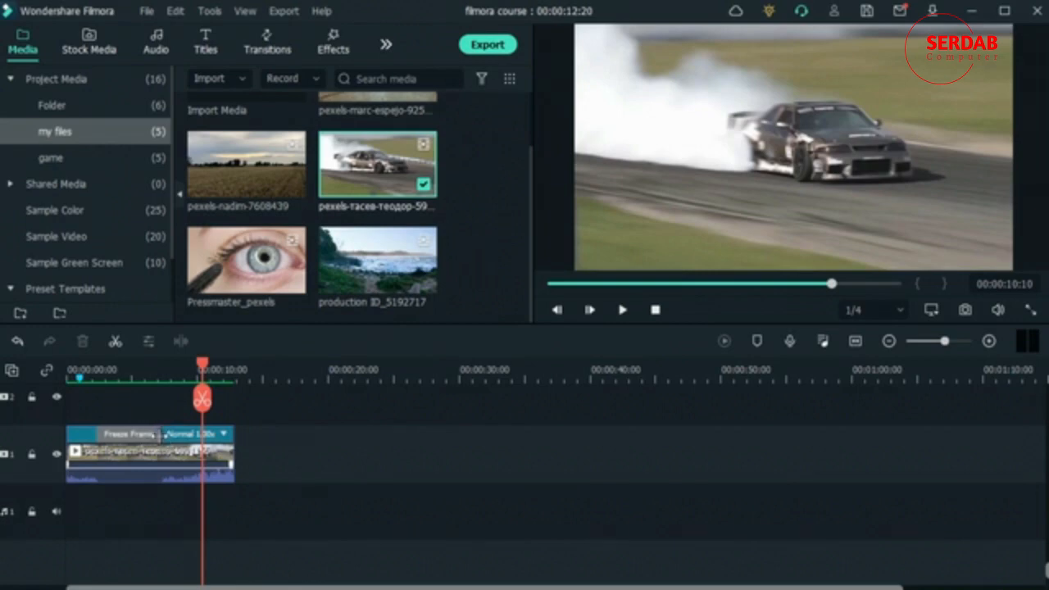
left_click_drag(160, 433, 210, 449)
left_click(328, 476)
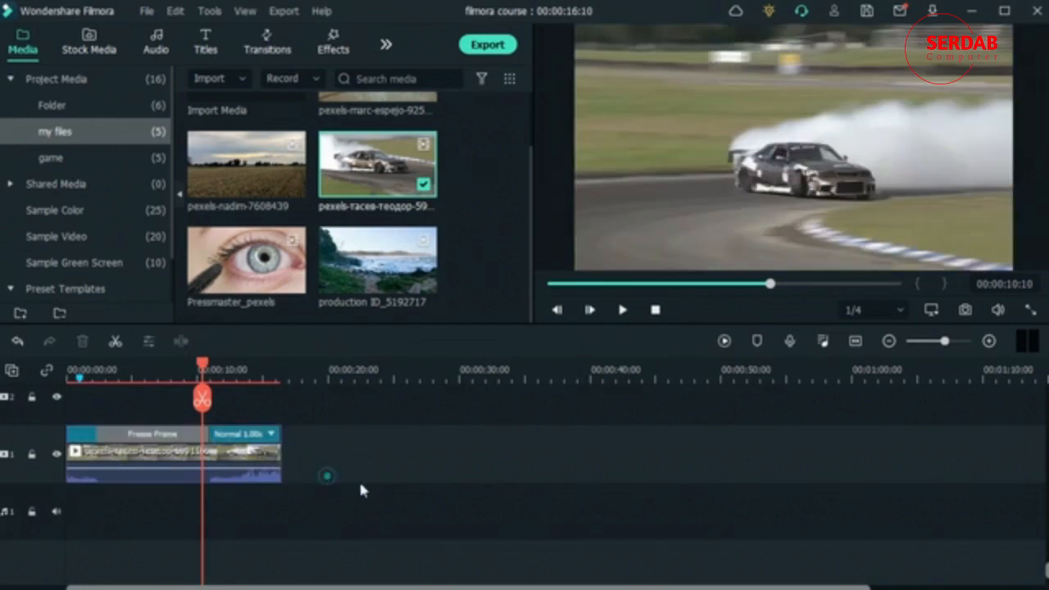
Step: Delete the freeze-framed car clip and place the original car clip at the start of video track 1
left_click_drag(363, 483, 91, 439)
key("Delete")
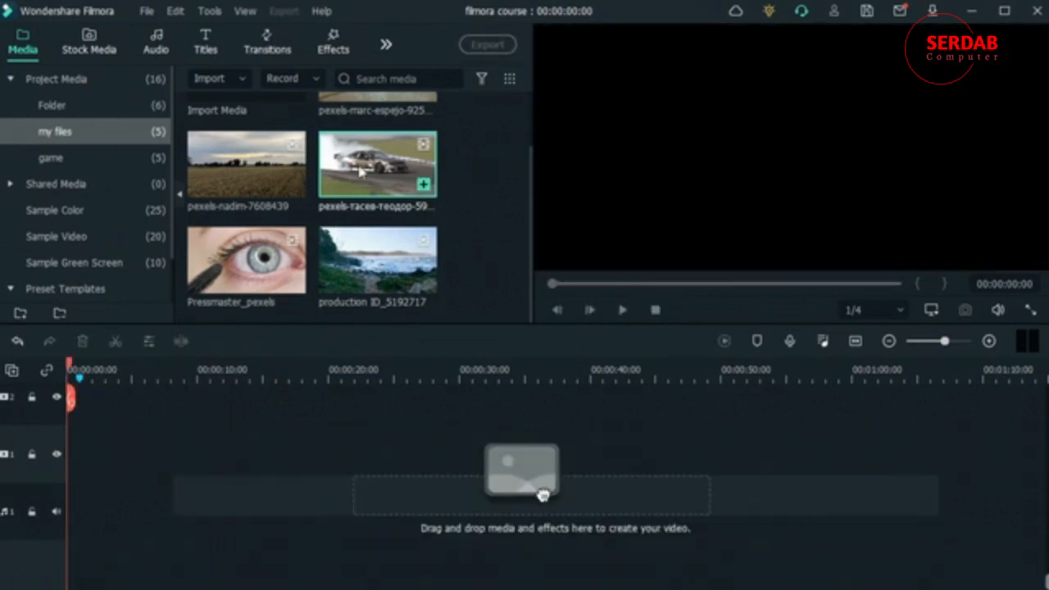
left_click_drag(361, 169, 47, 469)
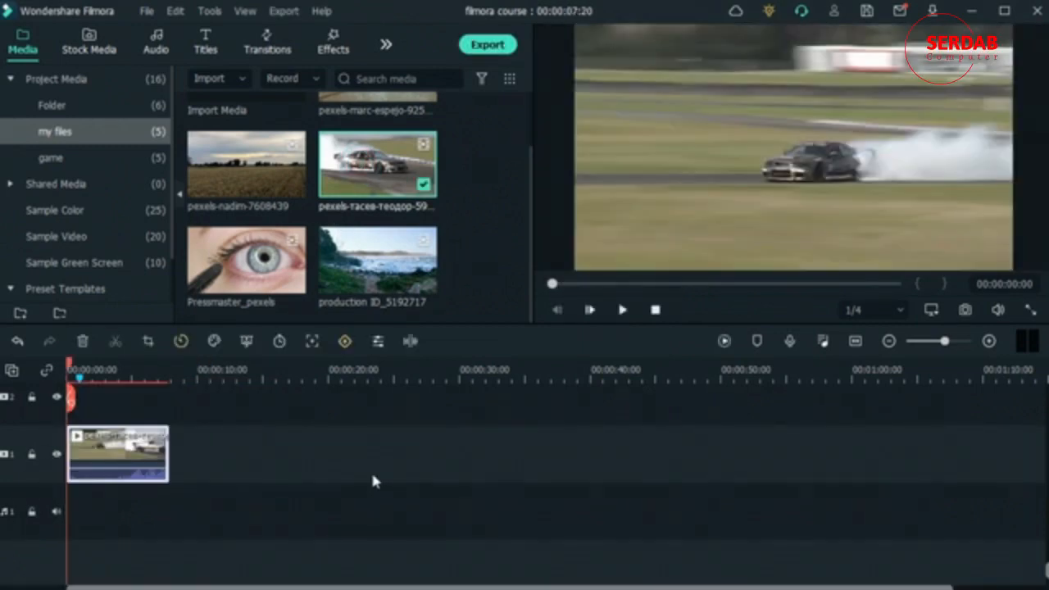